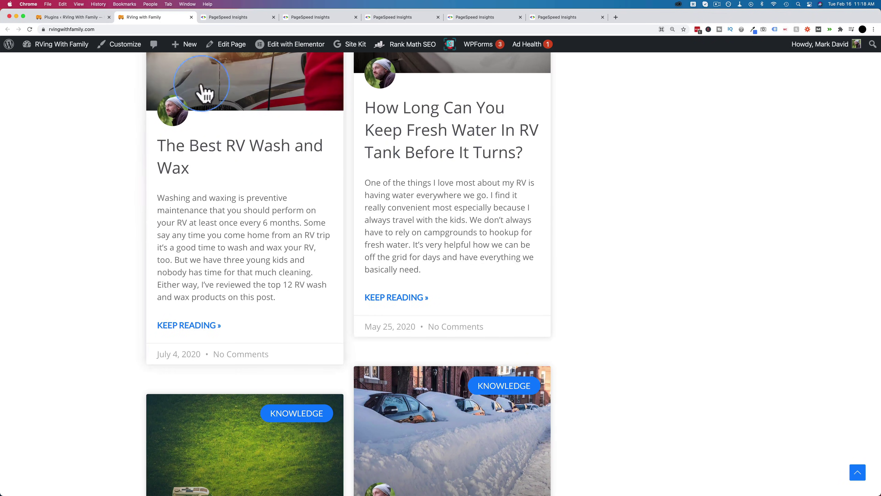
pyautogui.click(229, 17)
pyautogui.click(255, 138)
pyautogui.write('https://rvingwithfamily.com/')
pyautogui.click(617, 143)
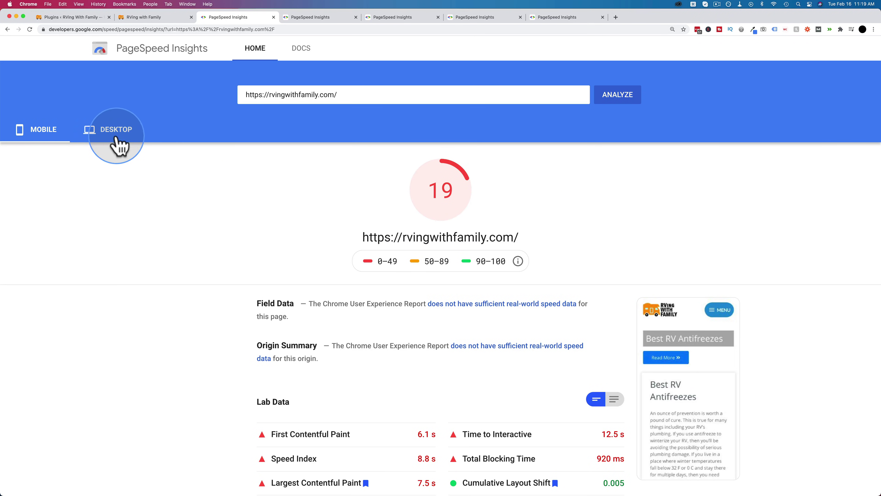
# Compare the desktop score of 56 with the mobile score of 19, including First Contentful Paint
pyautogui.click(113, 135)
pyautogui.click(41, 136)
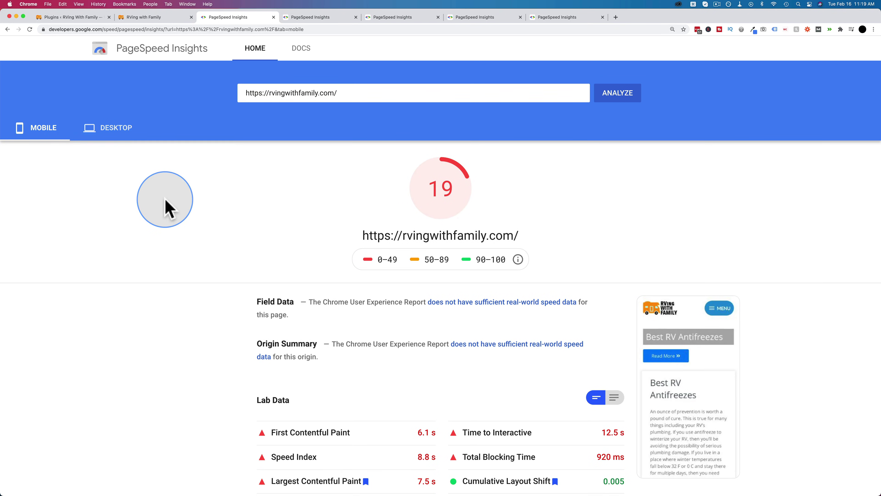
pyautogui.scroll(-3, 165, 204)
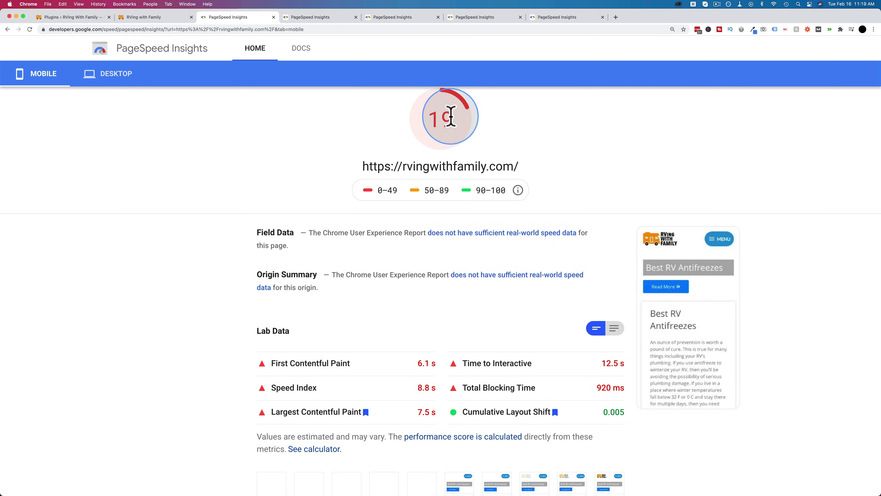
pyautogui.doubleClick(421, 363)
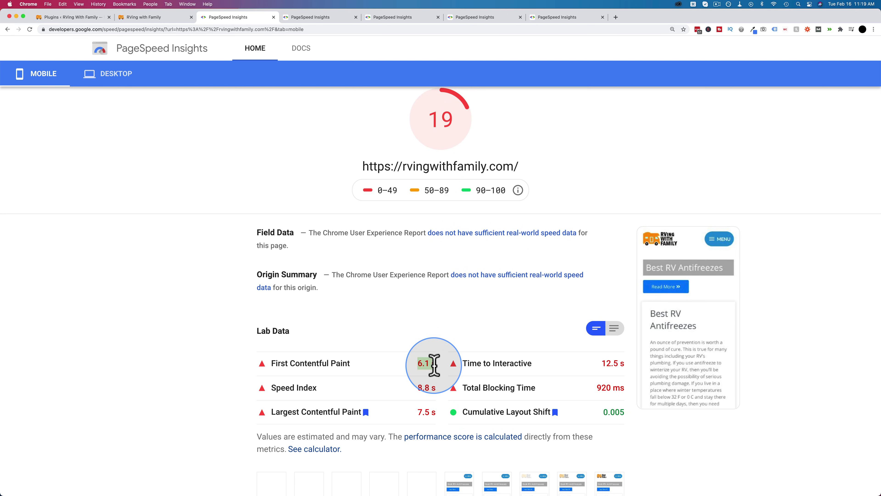
pyautogui.click(116, 77)
pyautogui.doubleClick(429, 363)
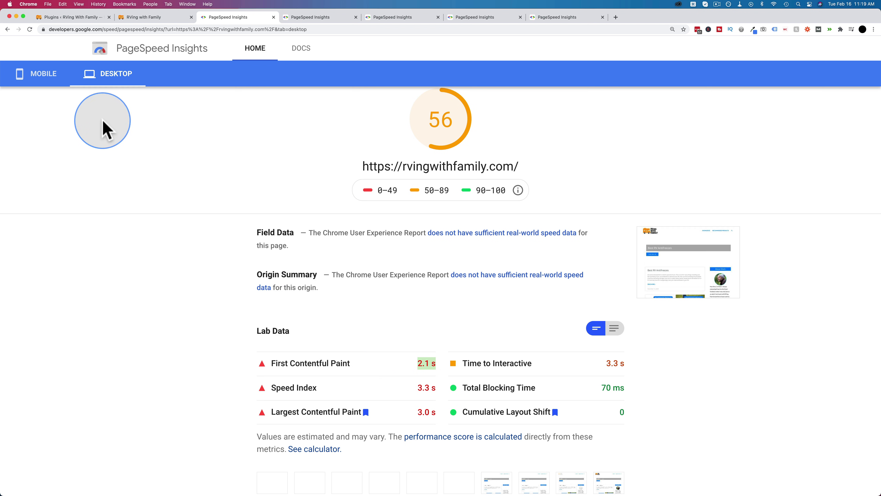
pyautogui.click(56, 77)
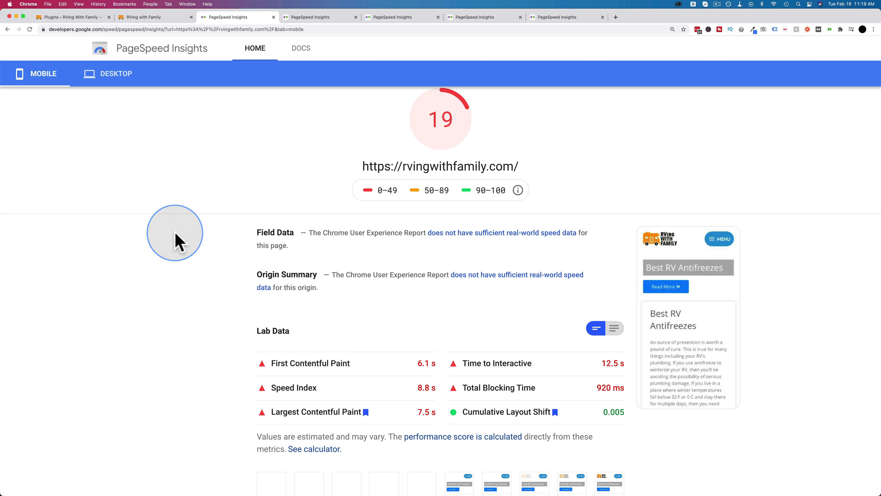
# Review the mobile lab data and opportunities, noting the 6.1 s First Contentful Paint
pyautogui.scroll(-6, 175, 242)
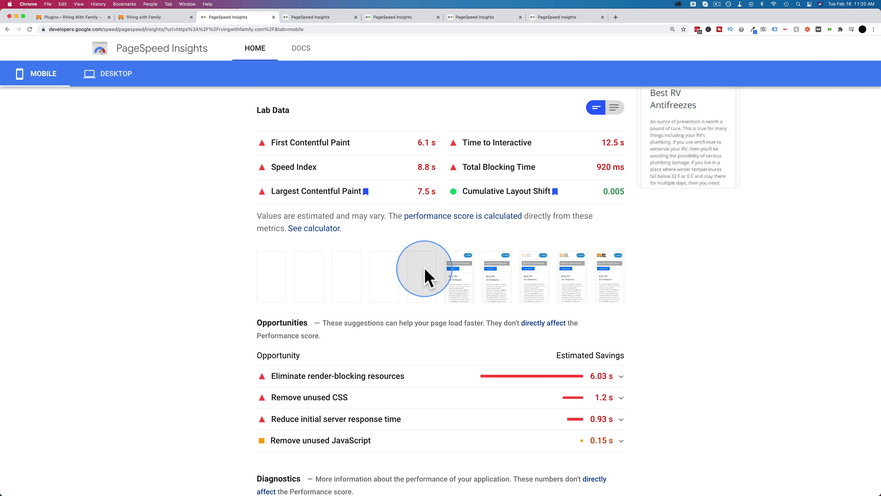
pyautogui.doubleClick(432, 142)
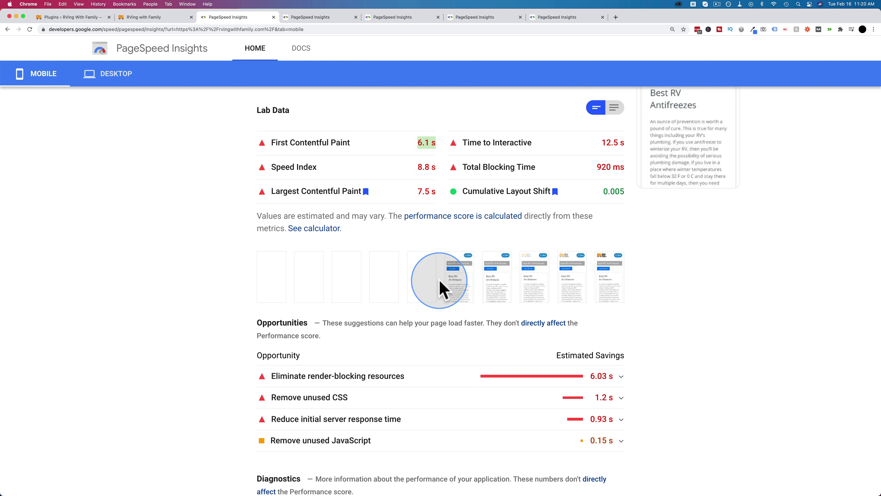
pyautogui.scroll(3, 380, 208)
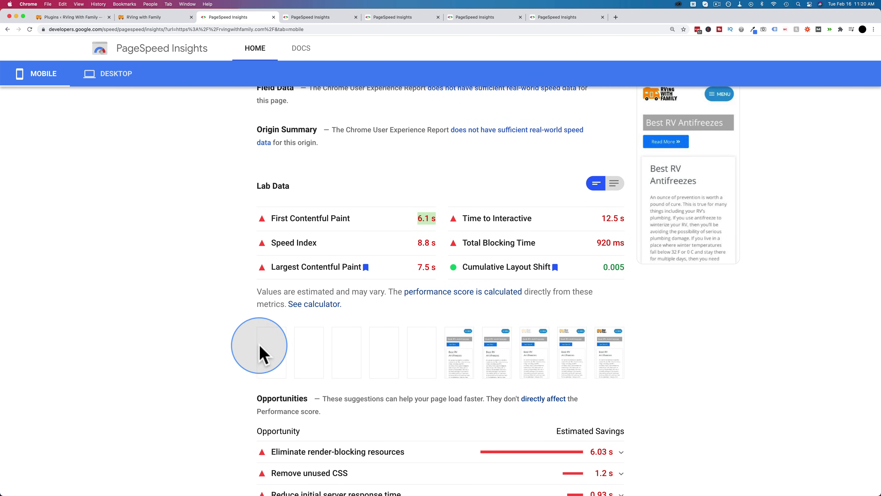
pyautogui.scroll(4, 241, 250)
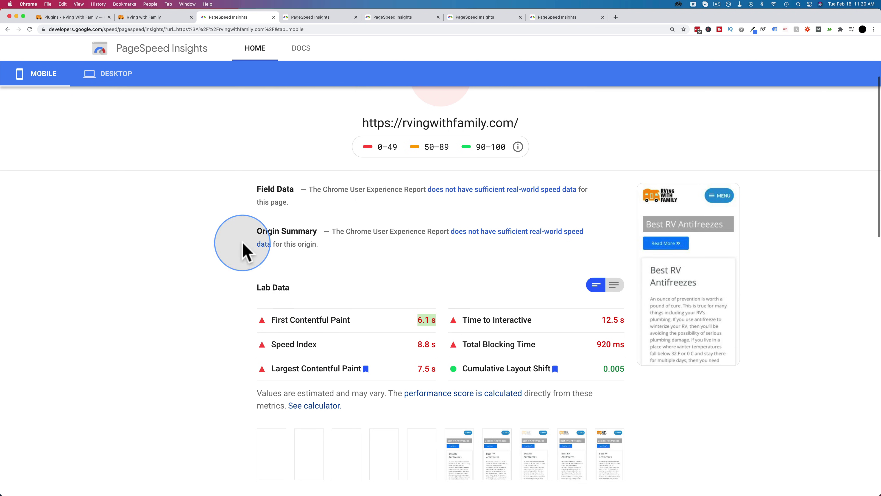
# Bring up the desktop report scoring 56, noting its 2.1 s First Contentful Paint
pyautogui.click(115, 80)
pyautogui.scroll(-3, 330, 230)
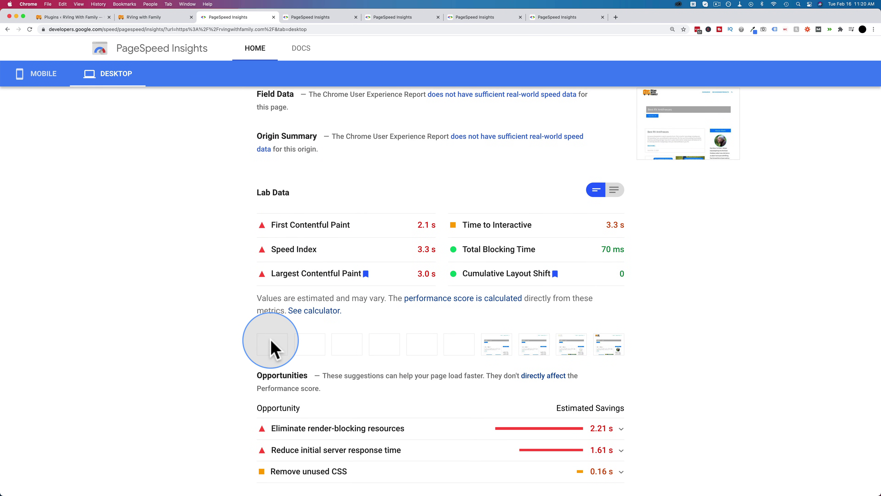
pyautogui.moveTo(436, 227); pyautogui.dragTo(411, 236)
pyautogui.scroll(3, 276, 324)
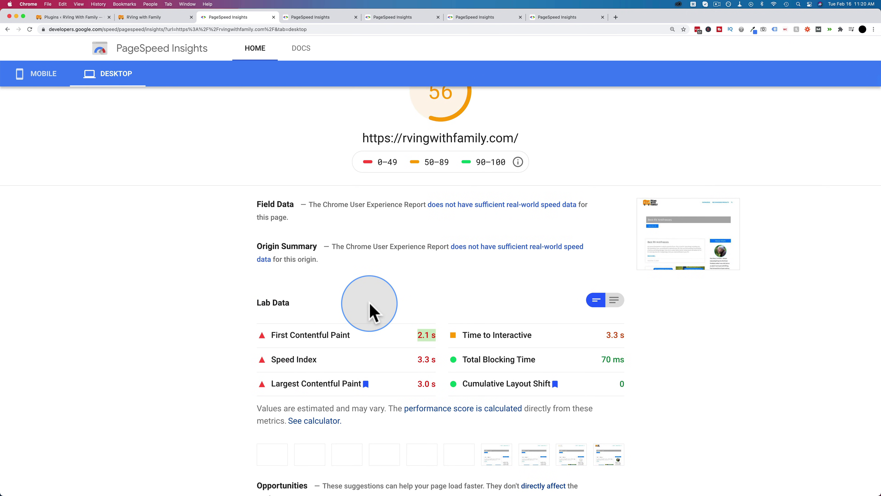
pyautogui.scroll(3, 369, 307)
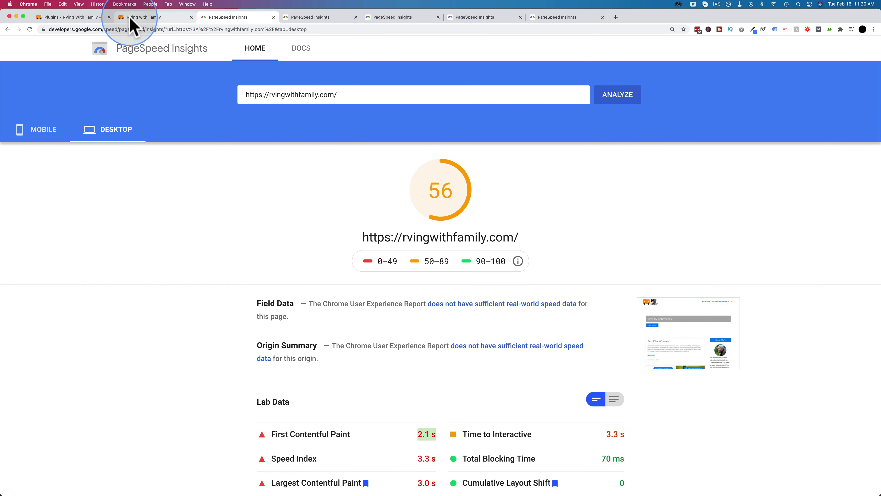
# Activate W3 Total Cache on the Plugins page and remove the conflicting advanced-cache.php add-in
pyautogui.click(134, 25)
pyautogui.click(75, 17)
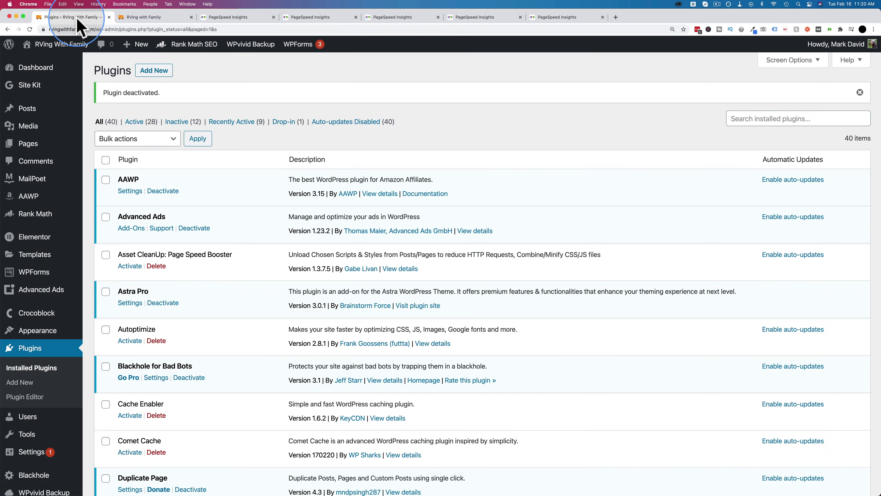
pyautogui.scroll(-15, 159, 288)
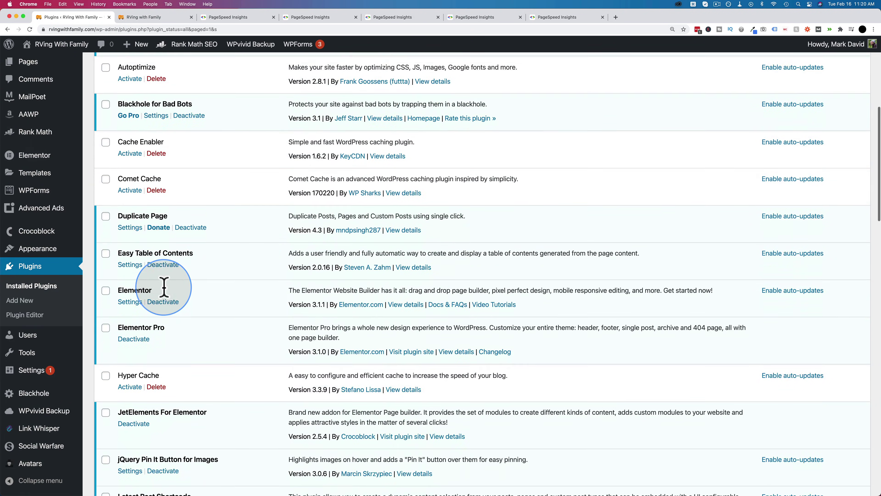
pyautogui.scroll(-15, 166, 295)
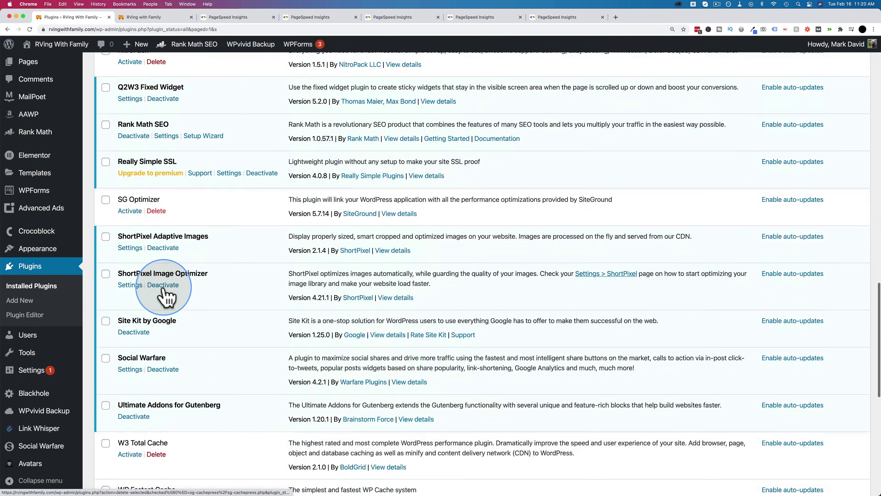
pyautogui.scroll(-5, 163, 293)
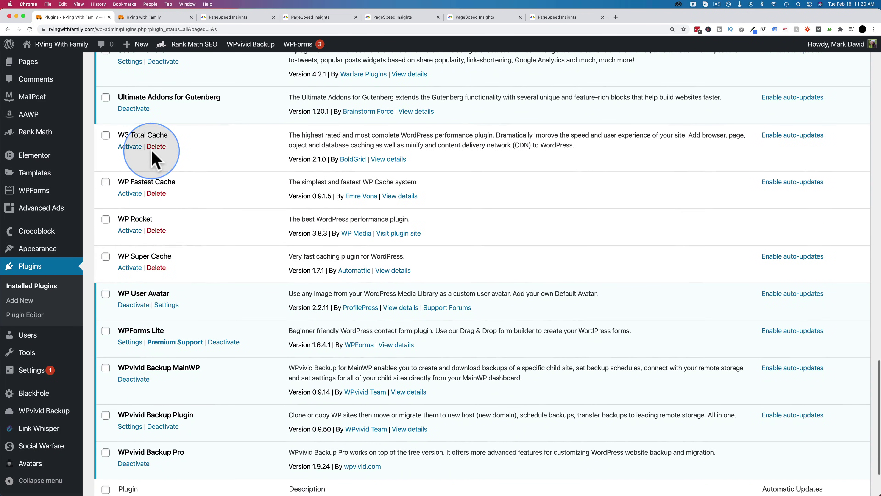
pyautogui.click(130, 146)
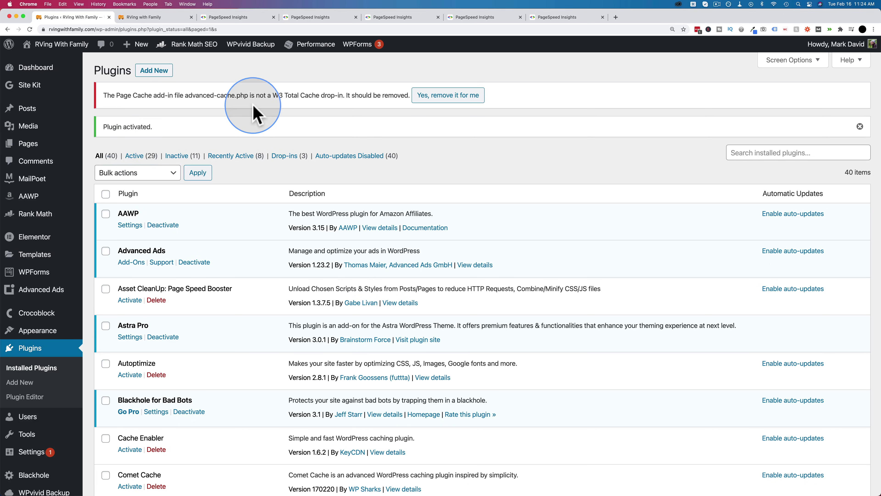
pyautogui.moveTo(186, 95); pyautogui.dragTo(247, 96)
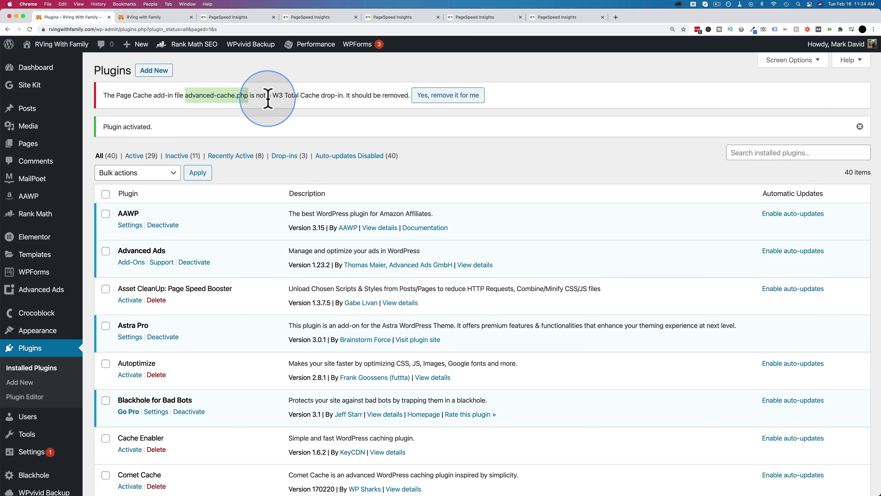
pyautogui.click(446, 95)
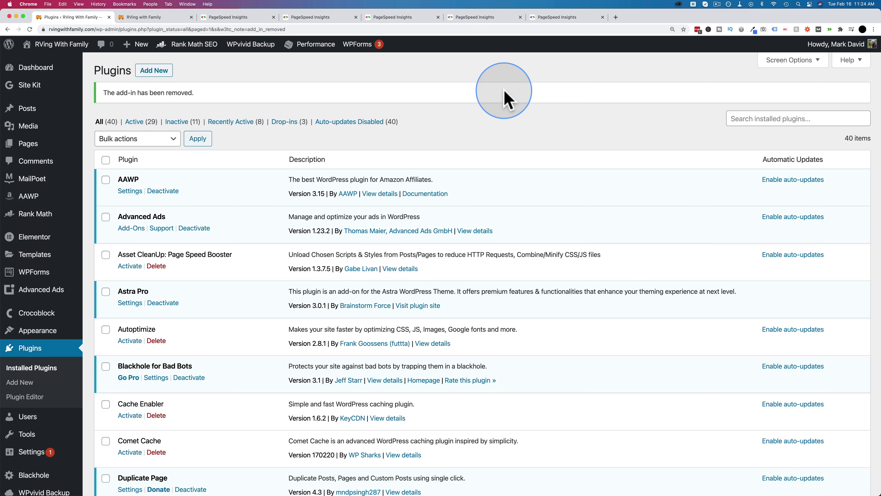
# Reload the RVing with Family homepage so W3 Total Cache takes effect, and select its address
pyautogui.click(163, 17)
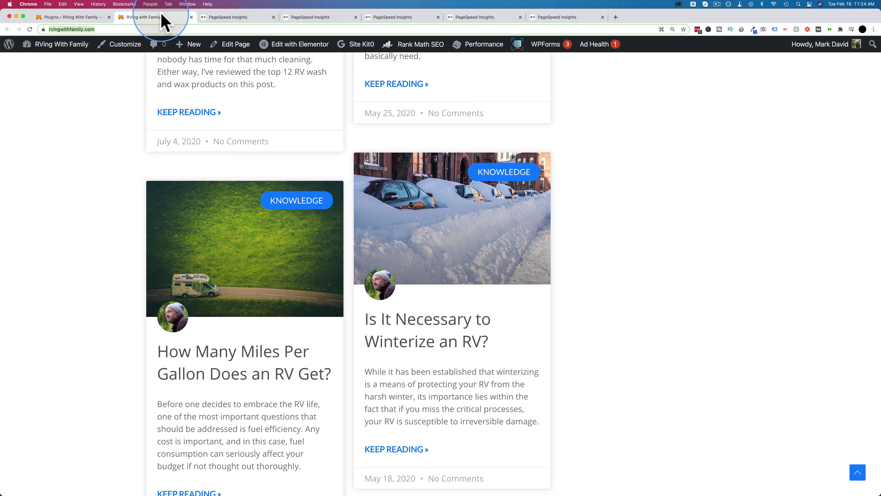
pyautogui.click(30, 29)
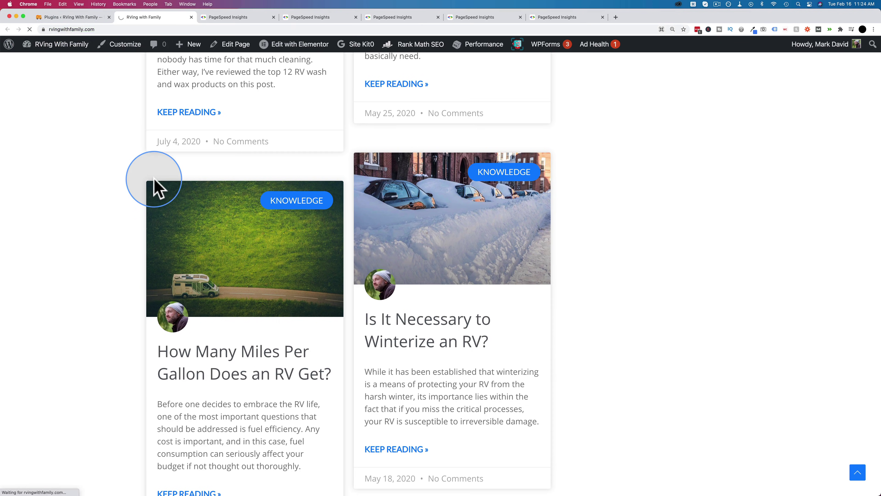
pyautogui.scroll(10, 74, 222)
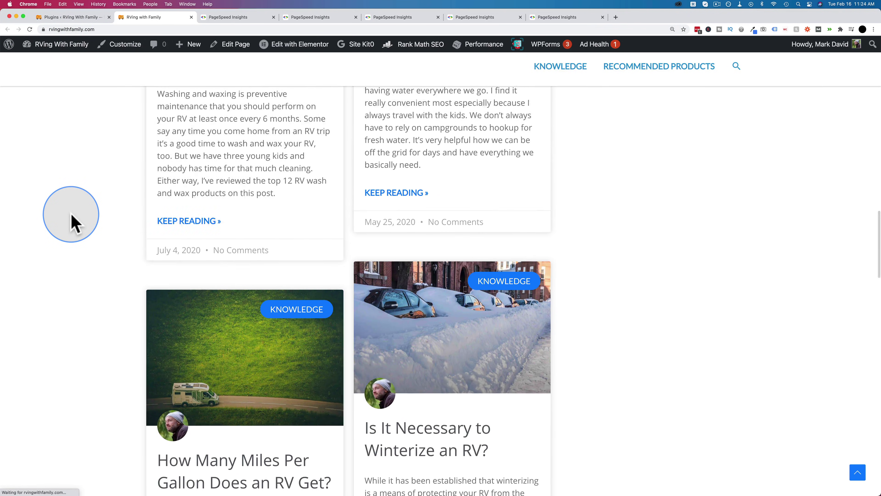
pyautogui.scroll(-10, 74, 222)
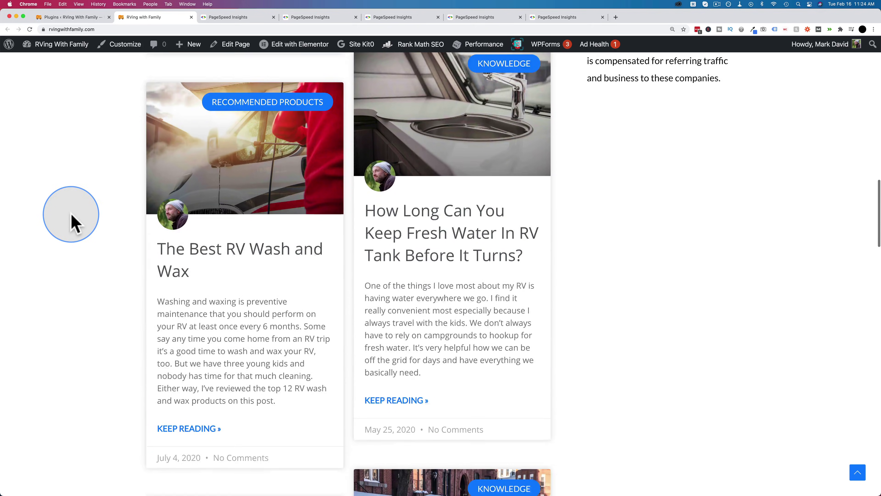
pyautogui.click(94, 30)
pyautogui.press('super+c')
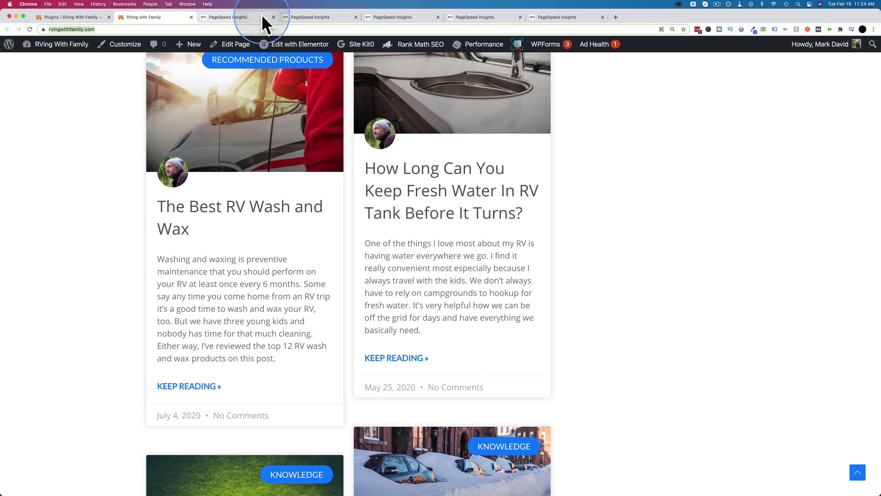
pyautogui.click(244, 17)
pyautogui.click(322, 18)
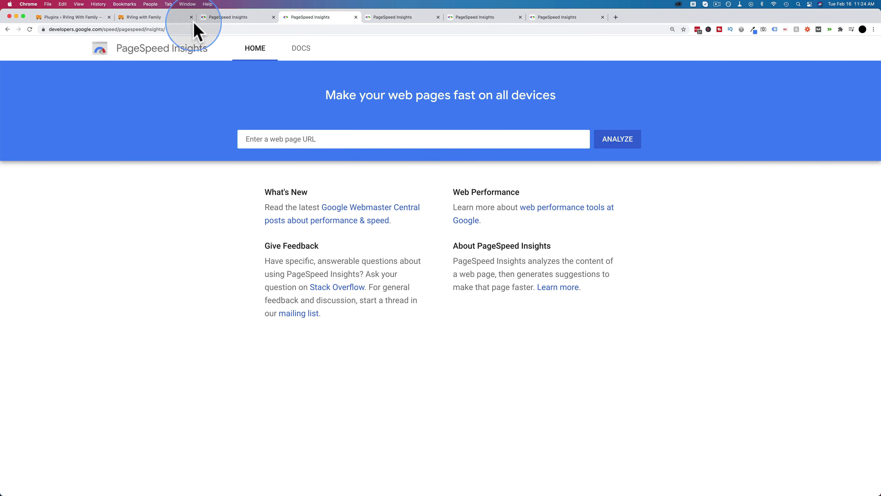
pyautogui.click(157, 17)
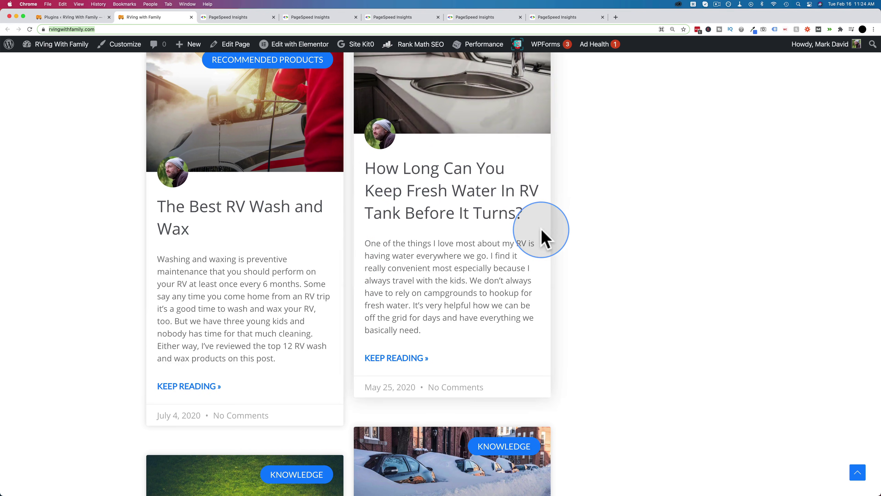
pyautogui.scroll(5, 541, 232)
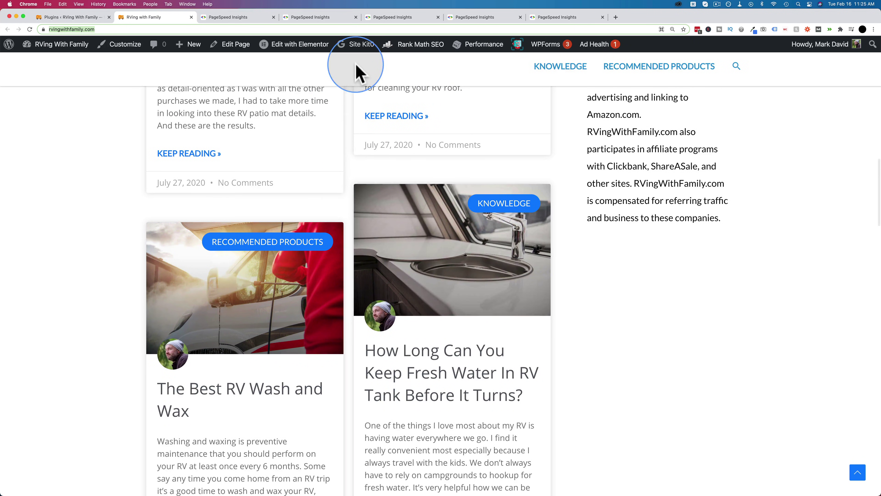
# Analyse rvingwithfamily.com in a new PageSpeed tab: mobile scores 34 with 3.6 s First Contentful Paint
pyautogui.click(328, 18)
pyautogui.press('super+v')
pyautogui.click(617, 139)
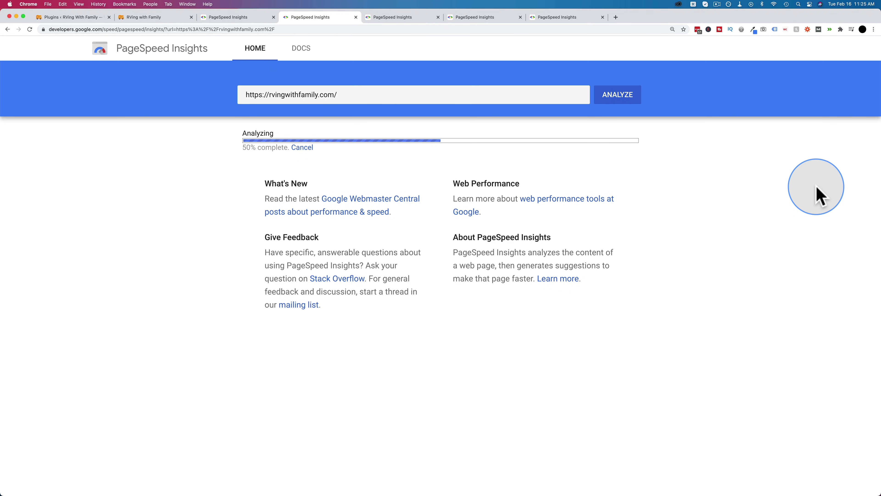
pyautogui.scroll(-2, 336, 190)
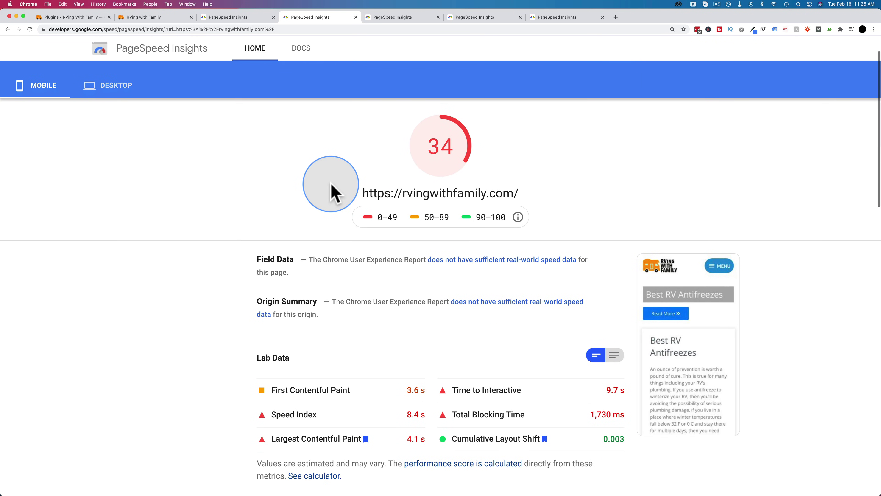
pyautogui.scroll(-3, 410, 298)
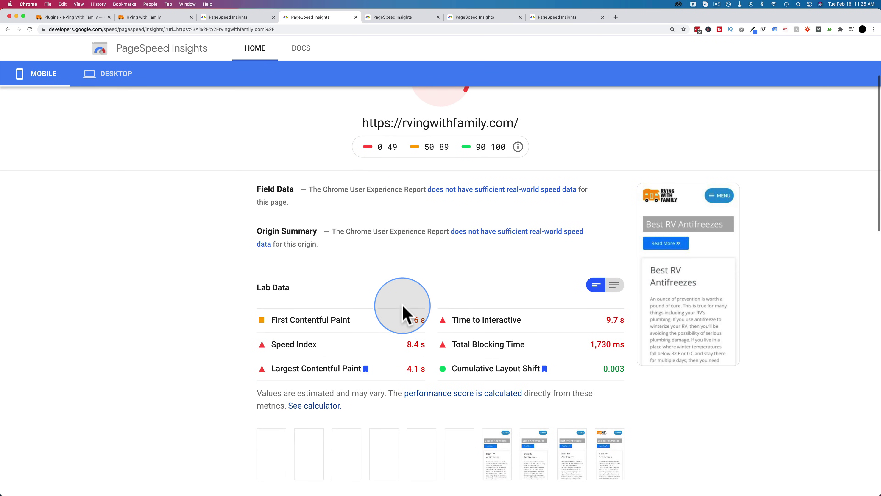
pyautogui.doubleClick(413, 320)
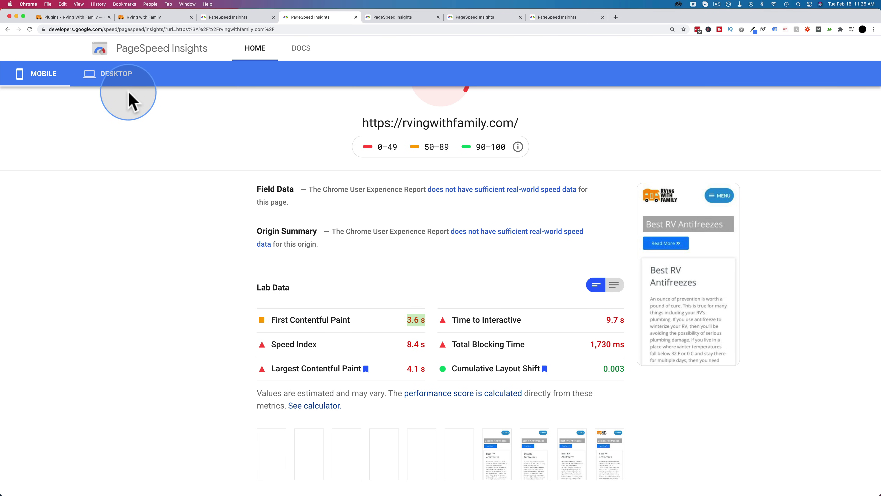
# Check the desktop results, now scoring 89
pyautogui.click(117, 80)
pyautogui.scroll(2, 222, 163)
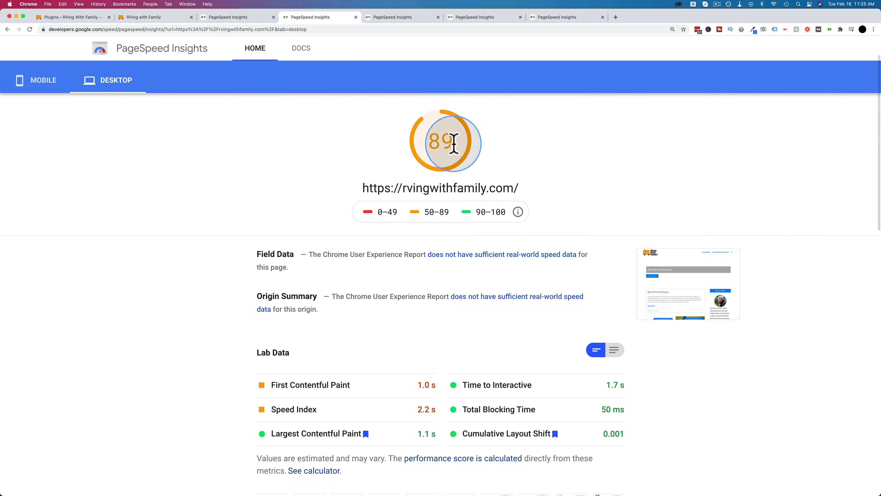
pyautogui.scroll(-1, 382, 323)
pyautogui.moveTo(418, 357); pyautogui.dragTo(445, 361)
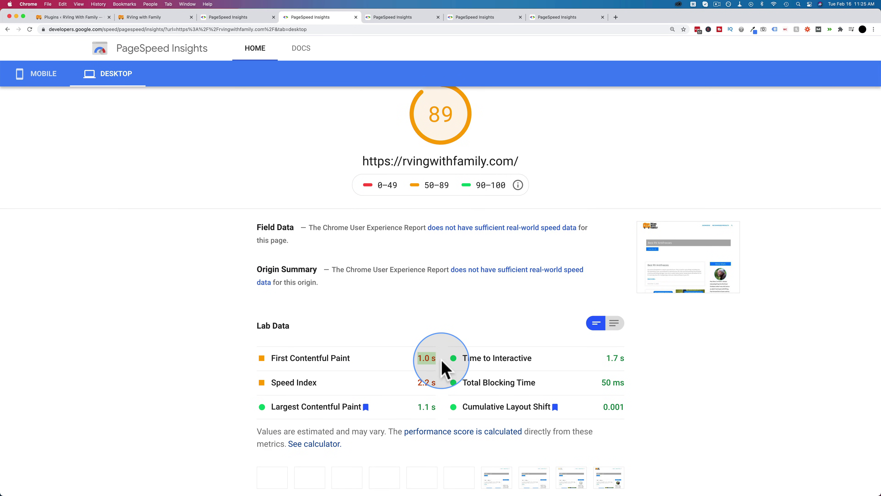
pyautogui.scroll(3, 384, 321)
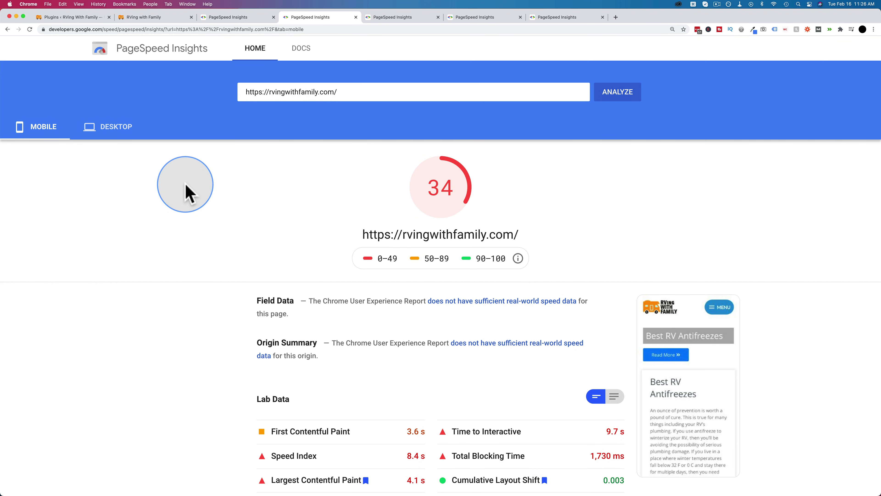
# Activate the WP Super Cache plugin from the Plugins list
pyautogui.click(71, 18)
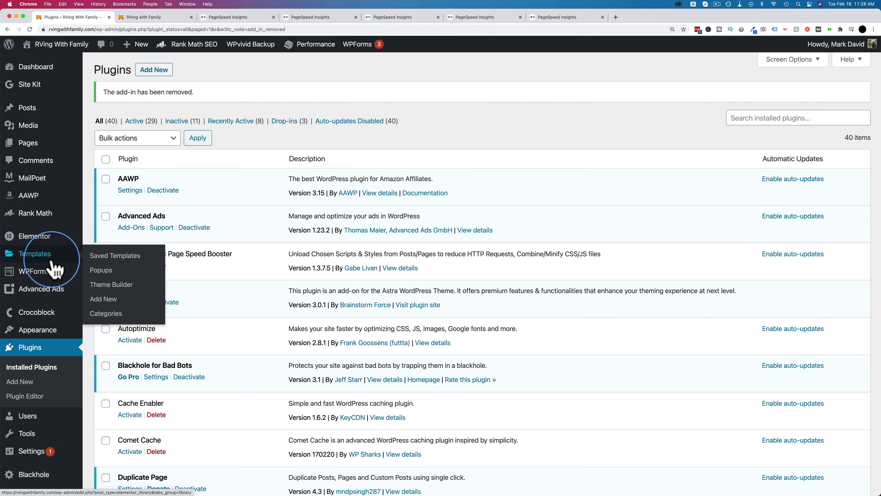
pyautogui.scroll(-2, 54, 267)
pyautogui.scroll(-20, 108, 340)
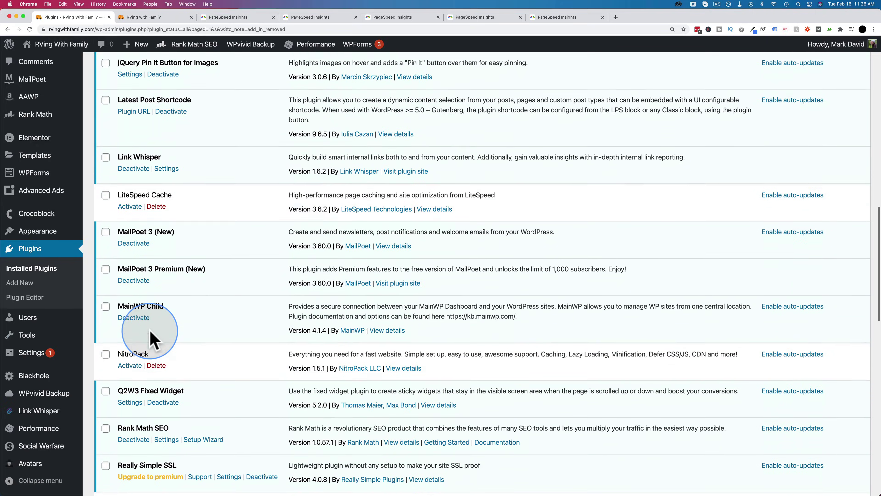
pyautogui.scroll(-10, 149, 338)
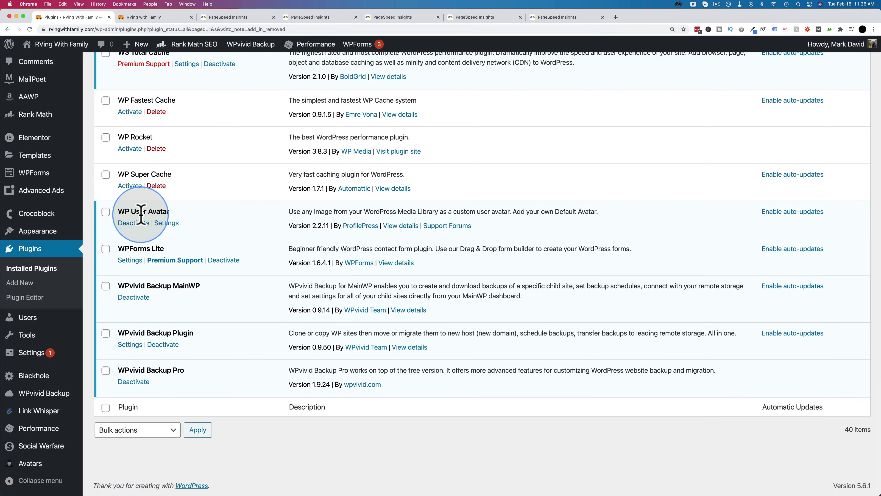
pyautogui.scroll(3, 141, 213)
pyautogui.click(219, 143)
# Set WP Super Cache to Caching On and update its status
pyautogui.moveTo(103, 92); pyautogui.dragTo(186, 92)
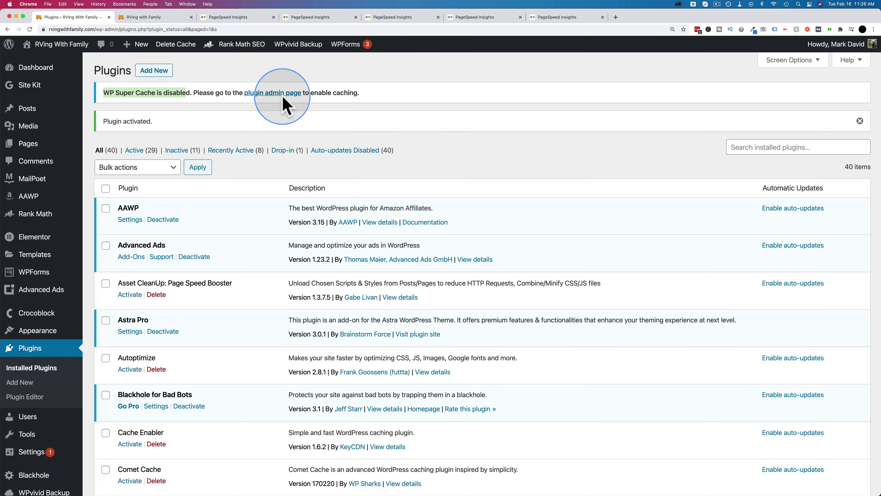
pyautogui.click(287, 93)
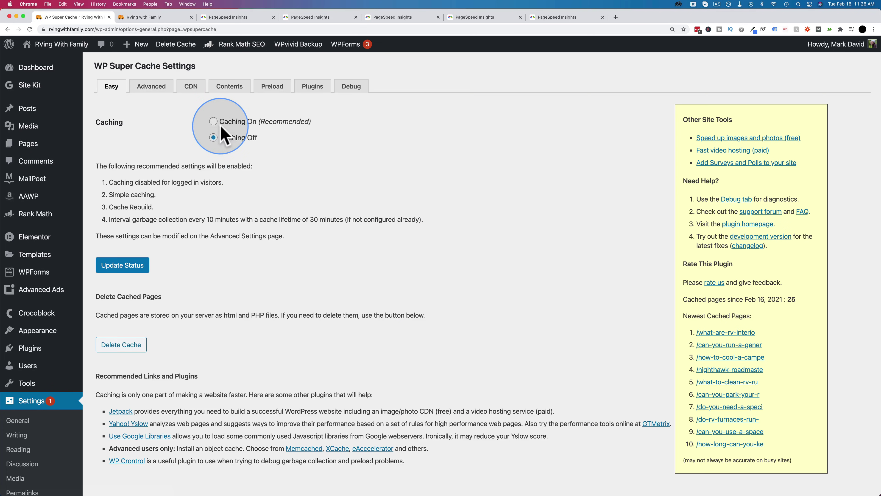
pyautogui.click(213, 121)
pyautogui.scroll(-5, 166, 170)
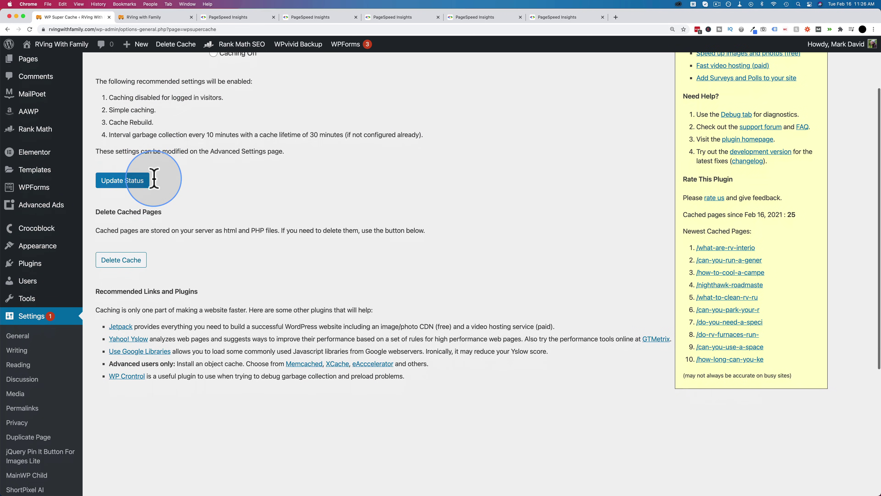
pyautogui.click(132, 179)
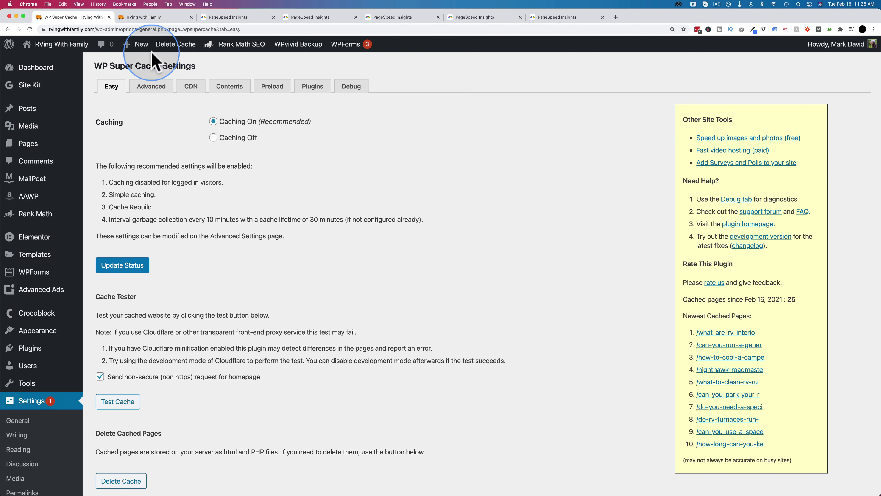
# Reload the site homepage so WP Super Cache caches it, and copy its address
pyautogui.click(150, 17)
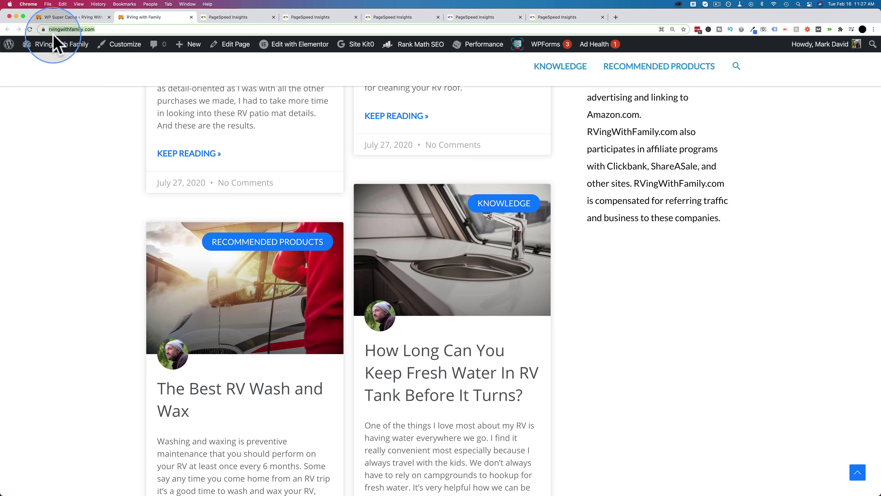
pyautogui.click(29, 30)
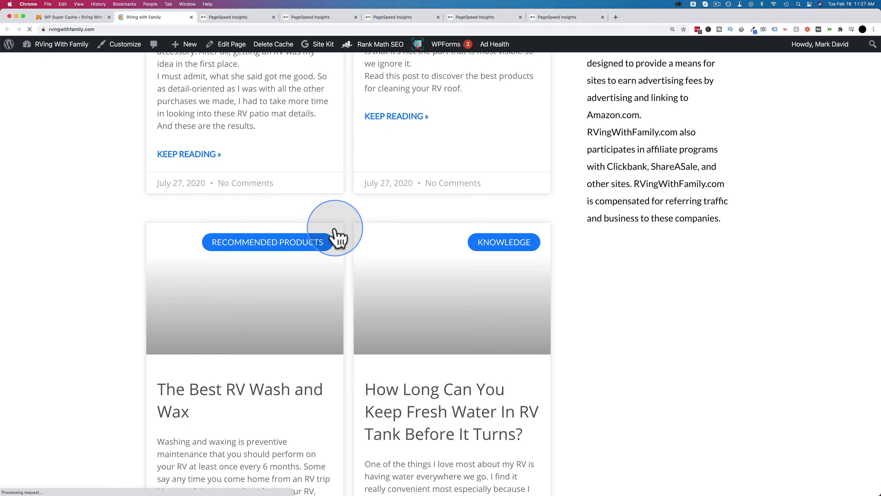
pyautogui.scroll(-9, 350, 247)
pyautogui.scroll(10, 350, 246)
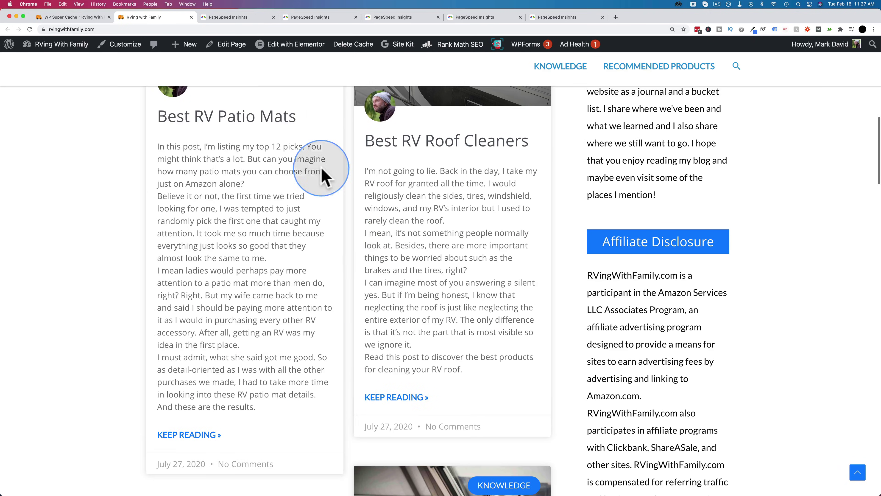
pyautogui.click(277, 29)
pyautogui.press('super+c')
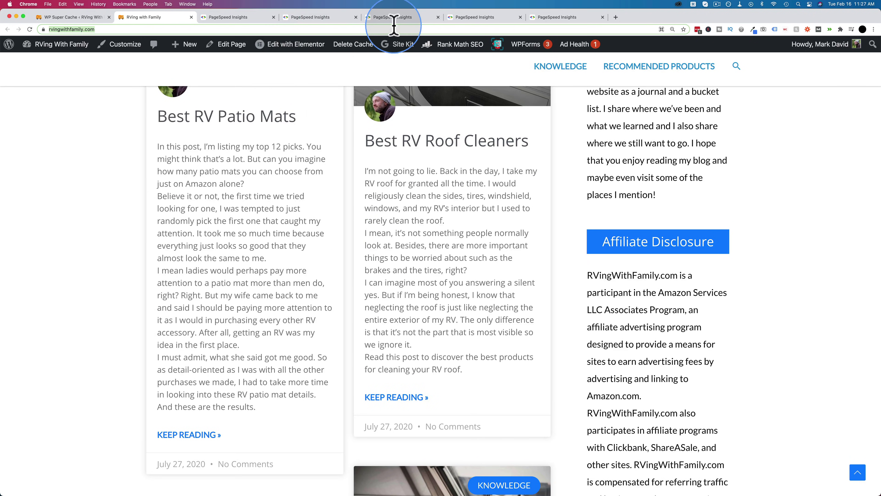
# Run a new PageSpeed Insights test of rvingwithfamily.com, scoring 17 on mobile
pyautogui.click(403, 18)
pyautogui.click(386, 143)
pyautogui.press('super+v')
pyautogui.click(603, 145)
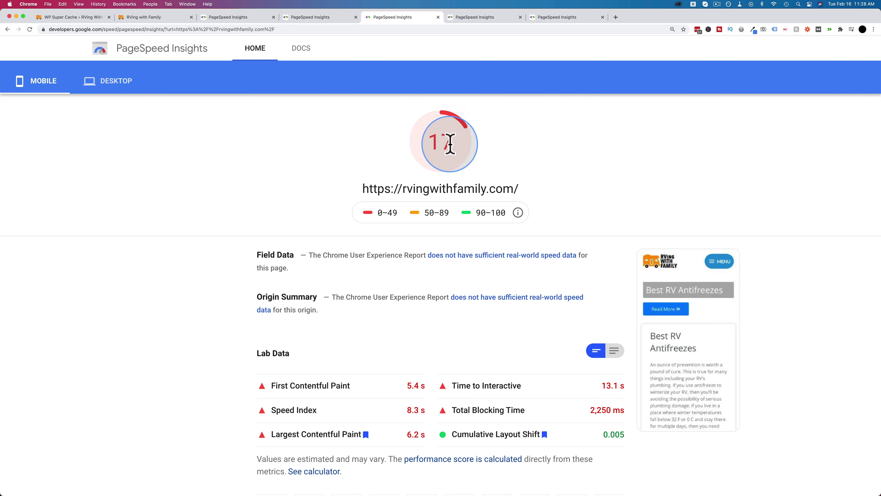
pyautogui.click(240, 17)
pyautogui.click(34, 133)
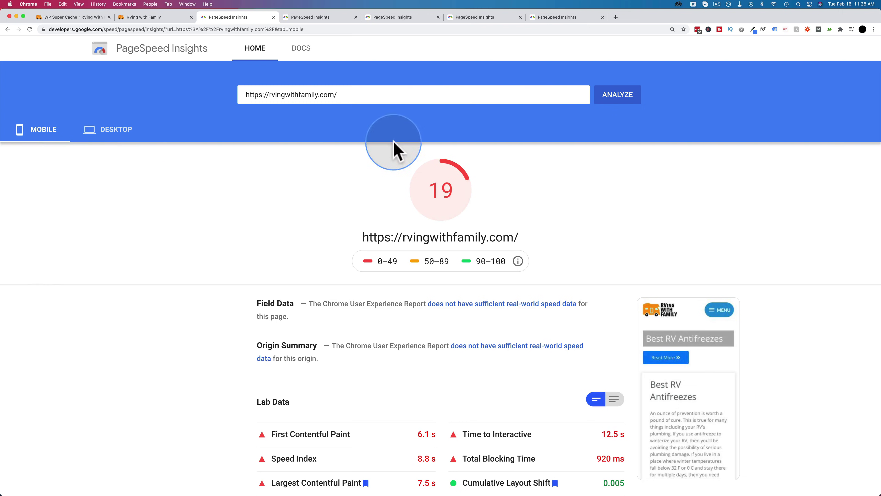
pyautogui.scroll(-1, 399, 278)
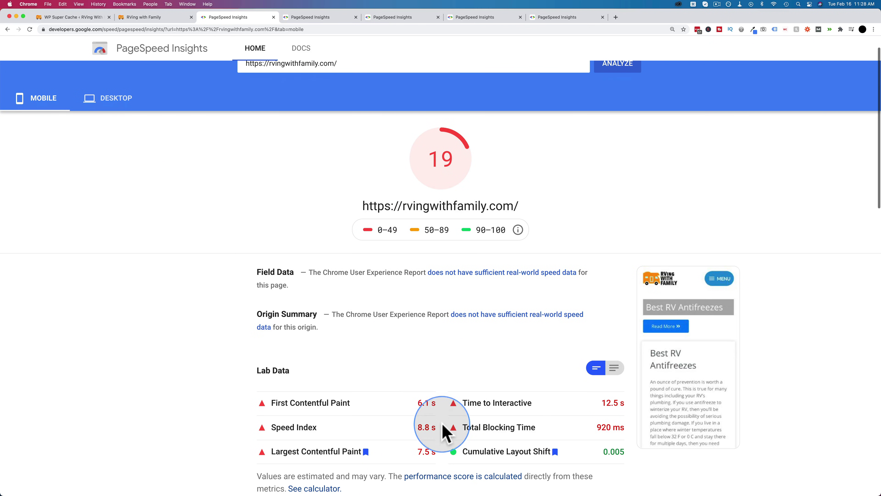
pyautogui.click(394, 18)
pyautogui.scroll(-2, 367, 273)
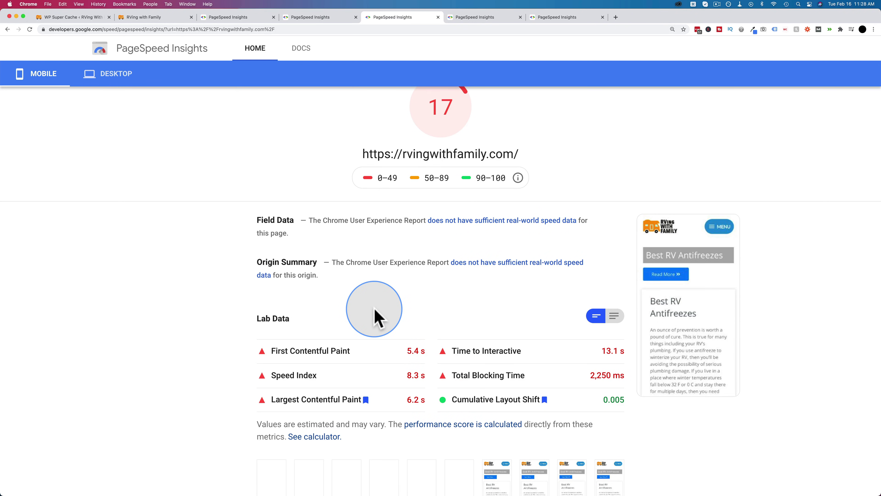
pyautogui.scroll(2, 376, 317)
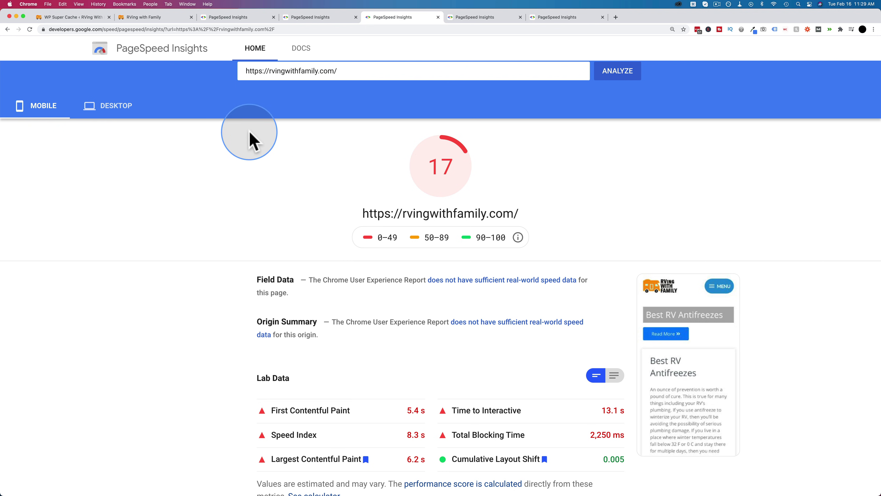
# Go from the WP Super Cache settings to the Installed Plugins list
pyautogui.click(75, 19)
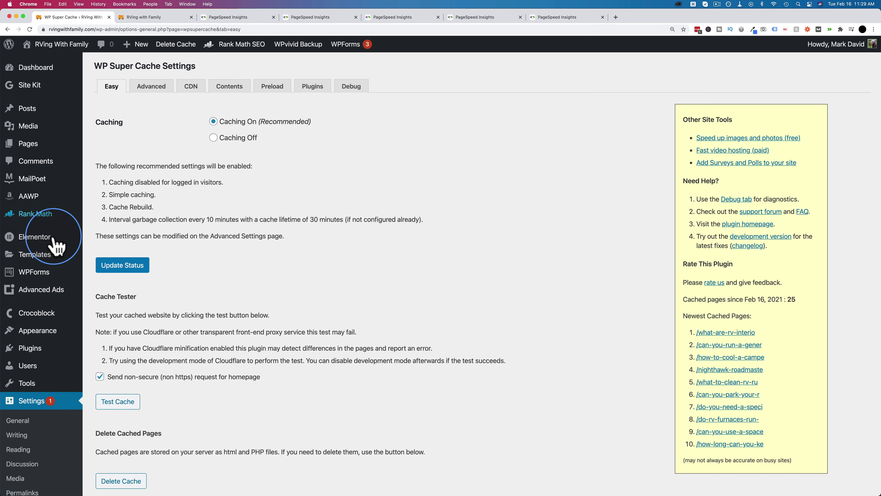
pyautogui.scroll(-5, 55, 243)
pyautogui.scroll(-4, 56, 244)
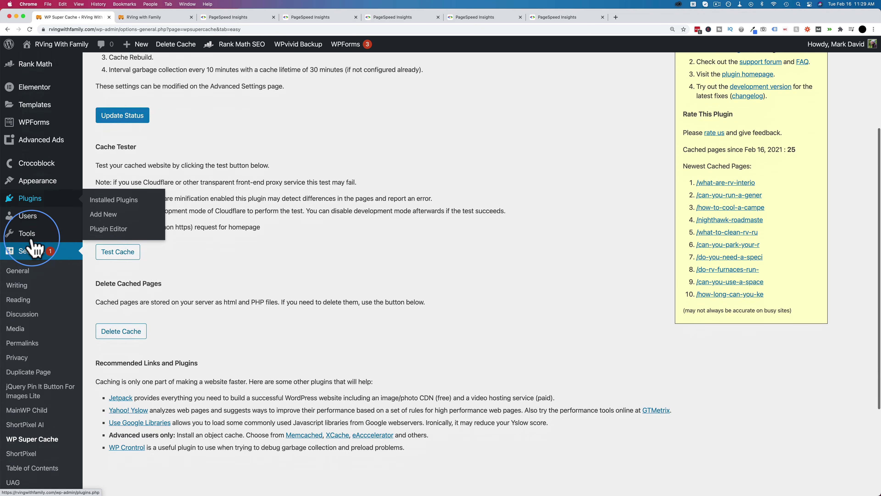
pyautogui.scroll(1, 29, 312)
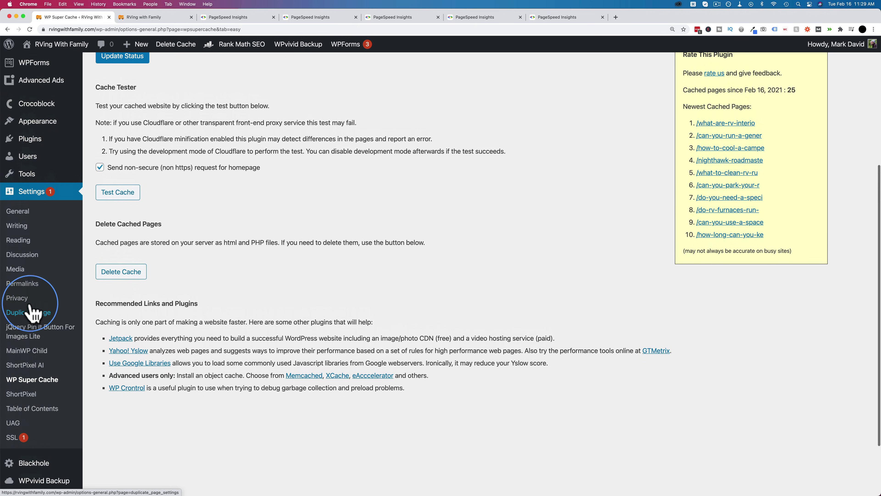
pyautogui.moveTo(74, 148)
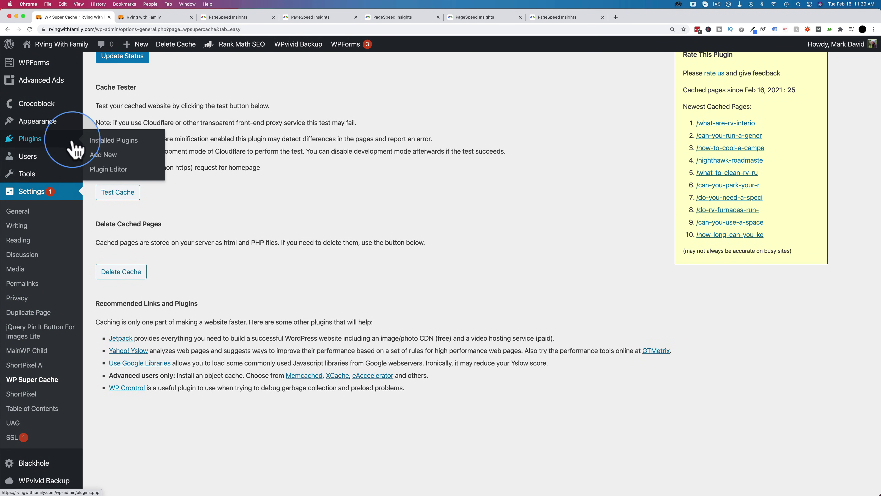
pyautogui.click(121, 143)
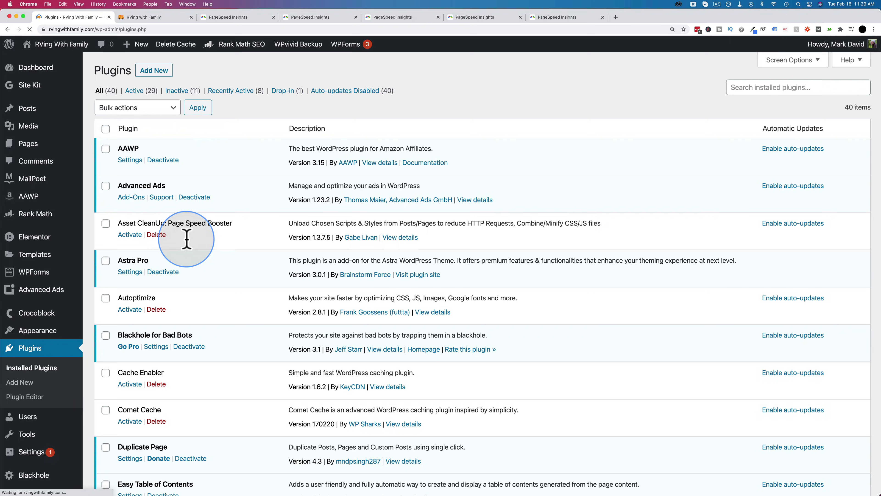
# Deactivate WP Super Cache and activate Hyper Cache
pyautogui.scroll(-20, 187, 234)
pyautogui.scroll(-6, 187, 239)
pyautogui.scroll(4, 185, 229)
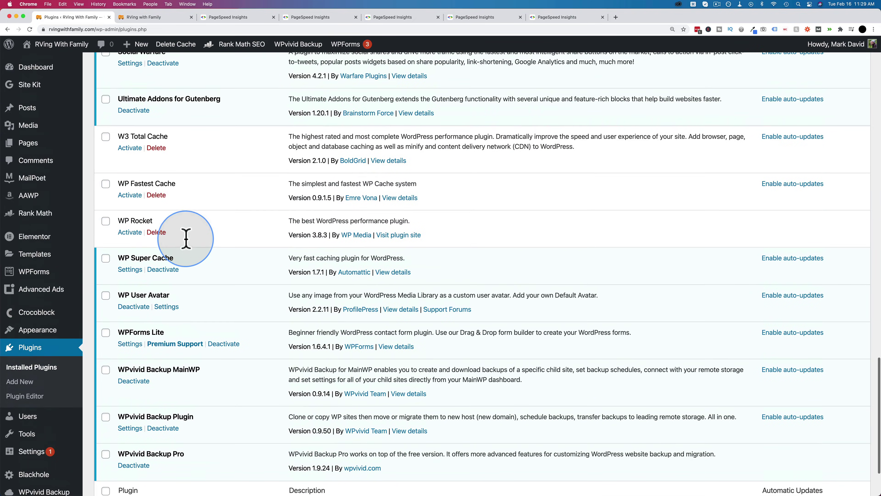
pyautogui.click(164, 269)
pyautogui.scroll(-10, 209, 161)
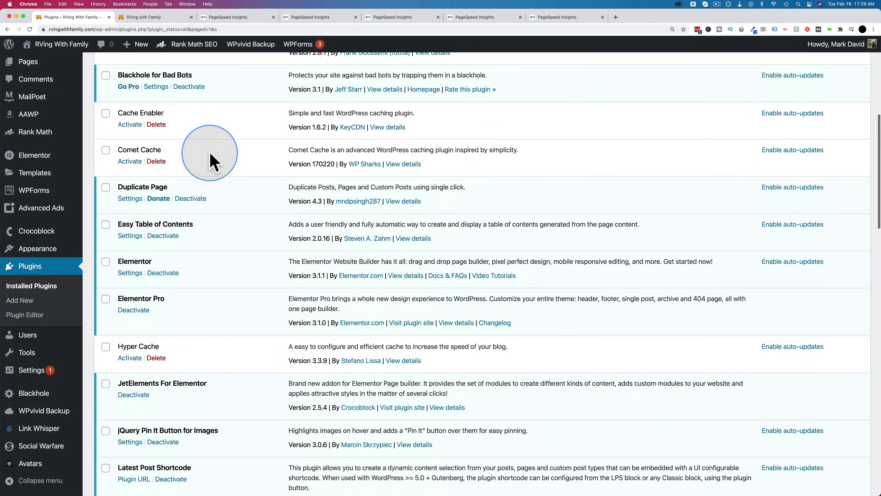
pyautogui.click(130, 204)
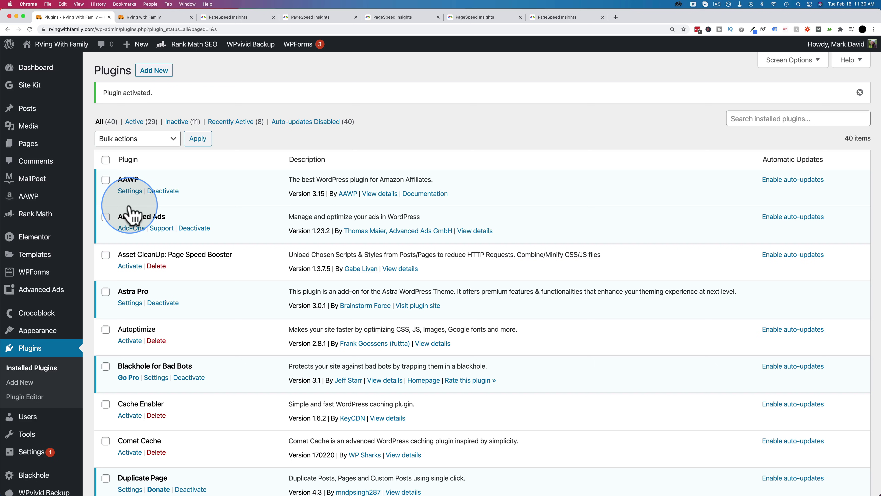
# Reload and scroll the homepage under Hyper Cache, select its address, then go to a blank PageSpeed page
pyautogui.click(155, 19)
pyautogui.click(30, 29)
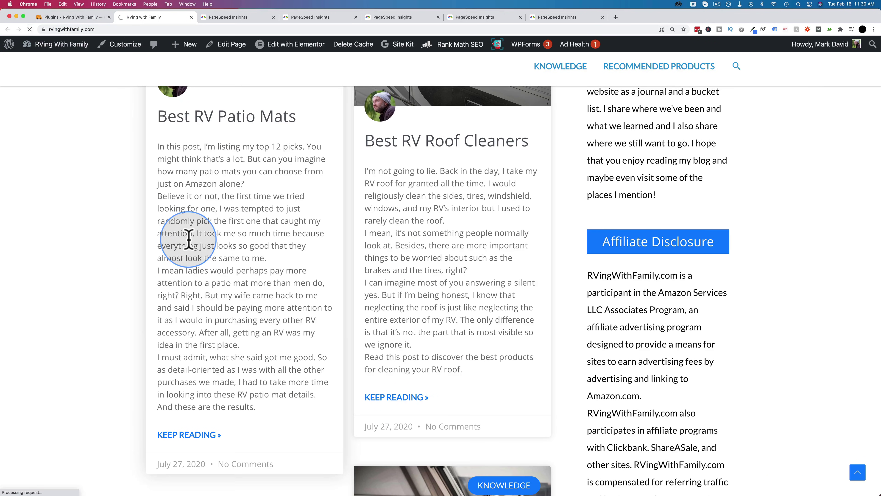
pyautogui.scroll(-10, 188, 239)
pyautogui.scroll(-7, 348, 309)
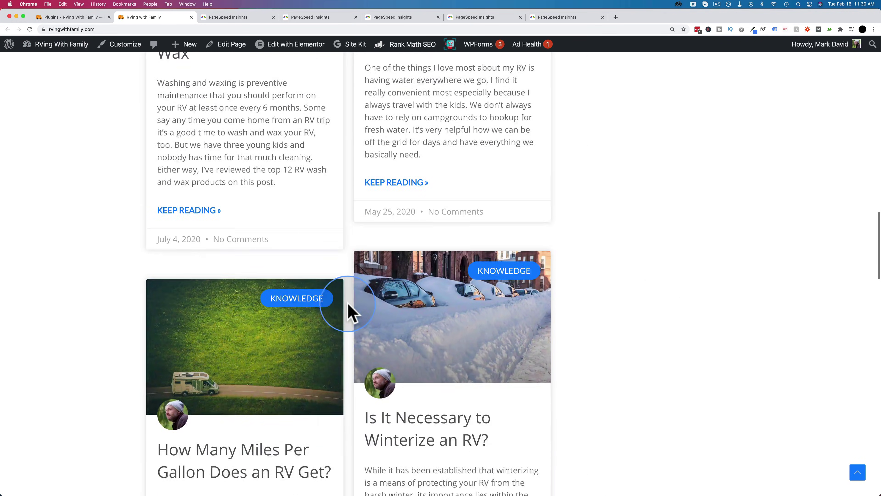
pyautogui.scroll(12, 348, 309)
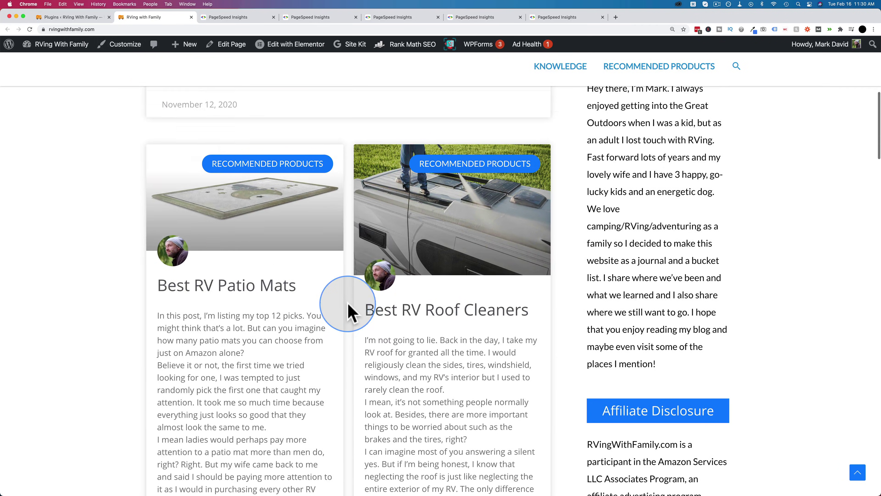
pyautogui.click(149, 29)
pyautogui.press('super+c')
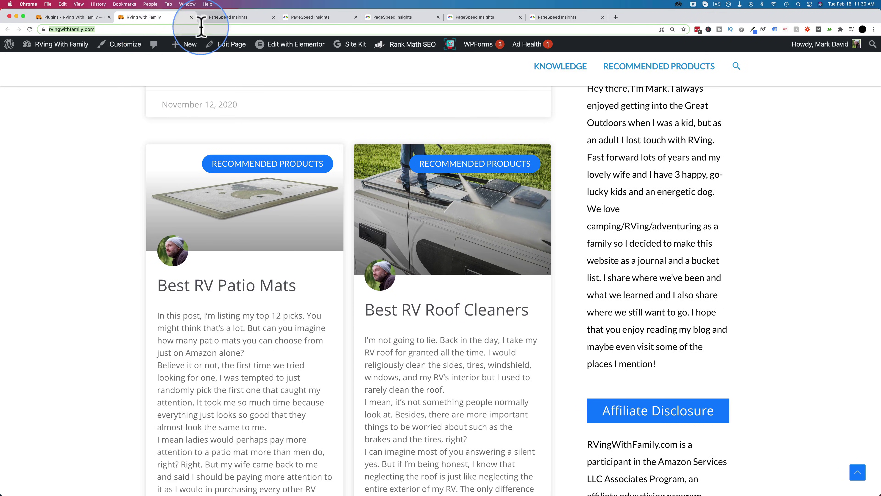
pyautogui.click(402, 19)
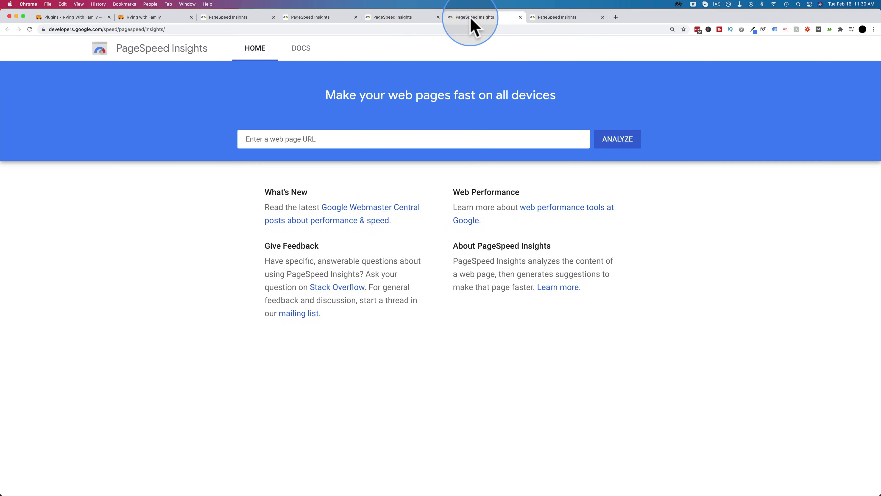
pyautogui.click(407, 134)
pyautogui.press('super+v')
pyautogui.press('Return')
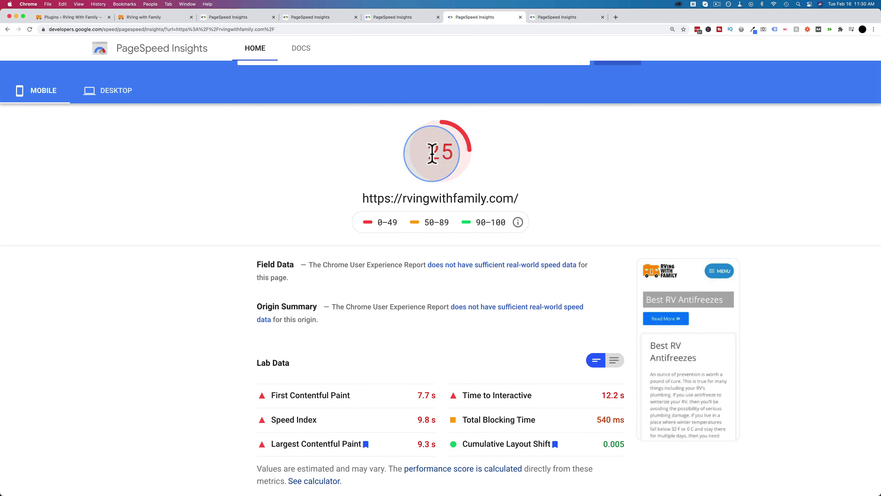
pyautogui.scroll(-3, 369, 201)
pyautogui.scroll(-1, 369, 206)
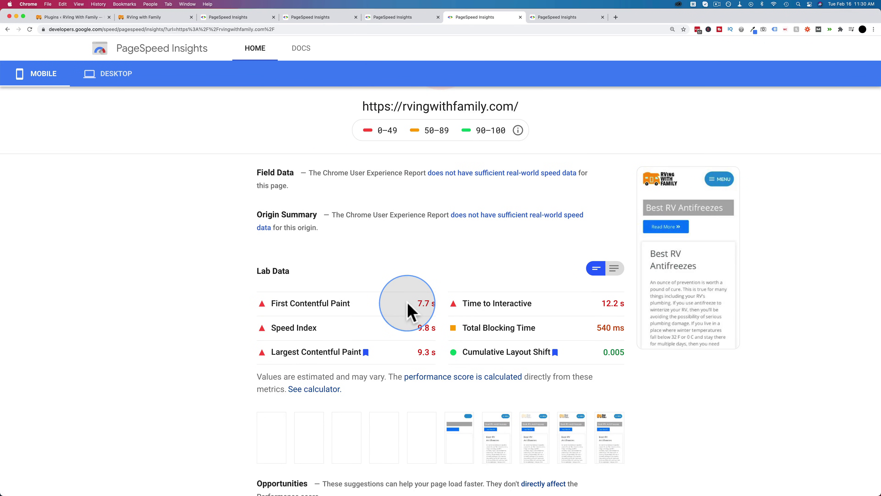
pyautogui.moveTo(416, 304); pyautogui.dragTo(438, 303)
pyautogui.scroll(2, 110, 222)
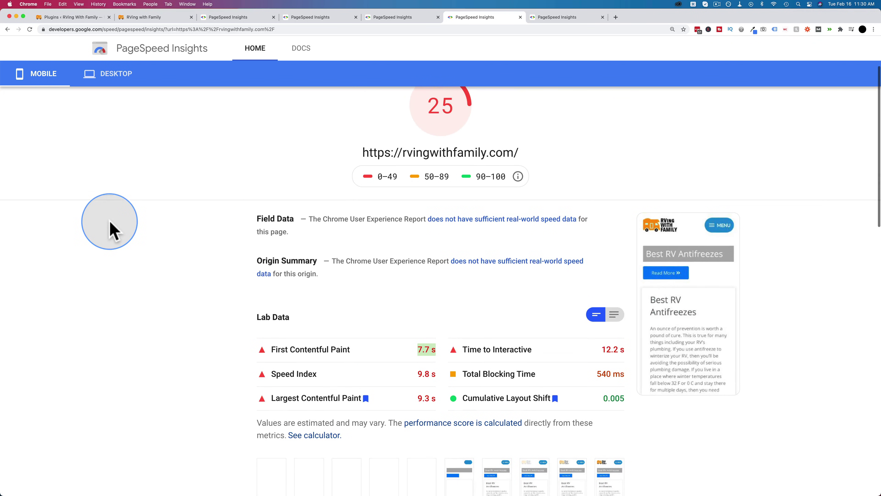
# Check the desktop results: score 52 with a 2.8 s First Contentful Paint
pyautogui.click(116, 75)
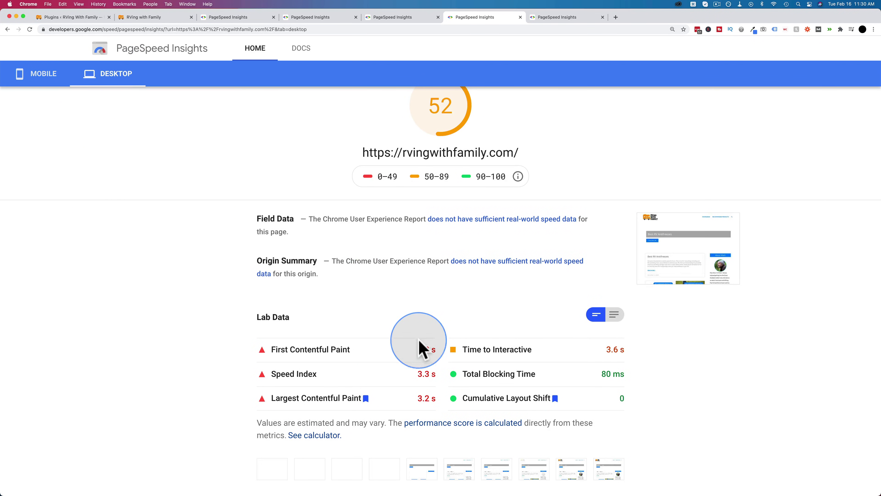
pyautogui.scroll(-2, 384, 300)
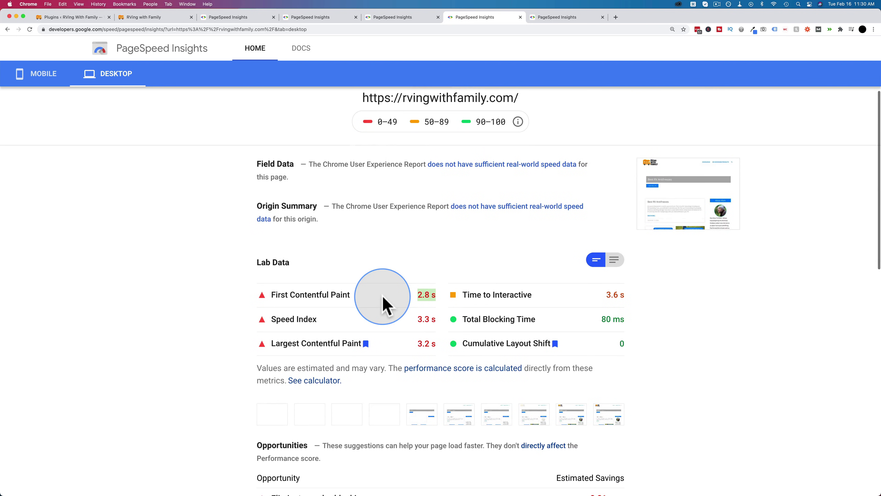
pyautogui.scroll(4, 384, 298)
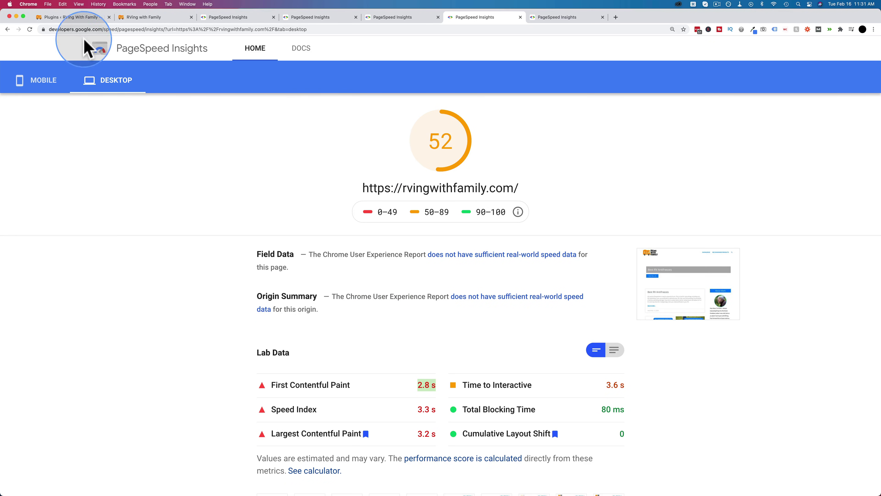
# On the Plugins page, deactivate Hyper Cache and activate Autoptimize
pyautogui.click(52, 17)
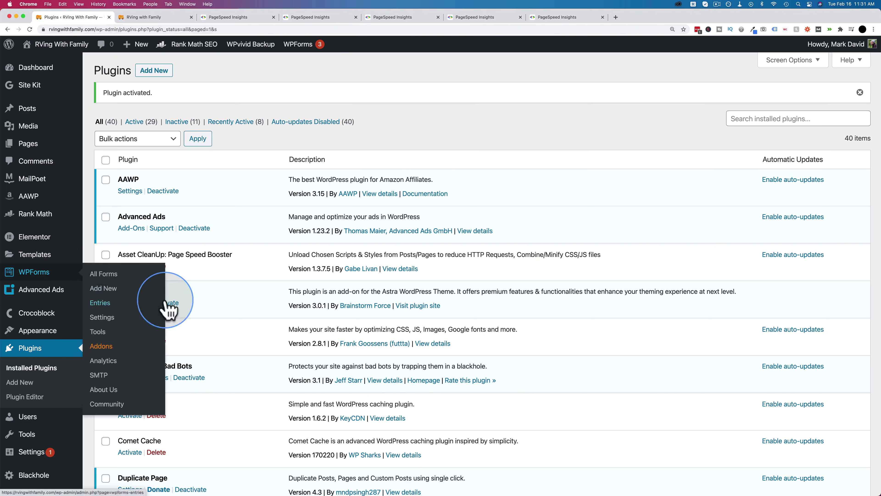
pyautogui.scroll(-12, 236, 295)
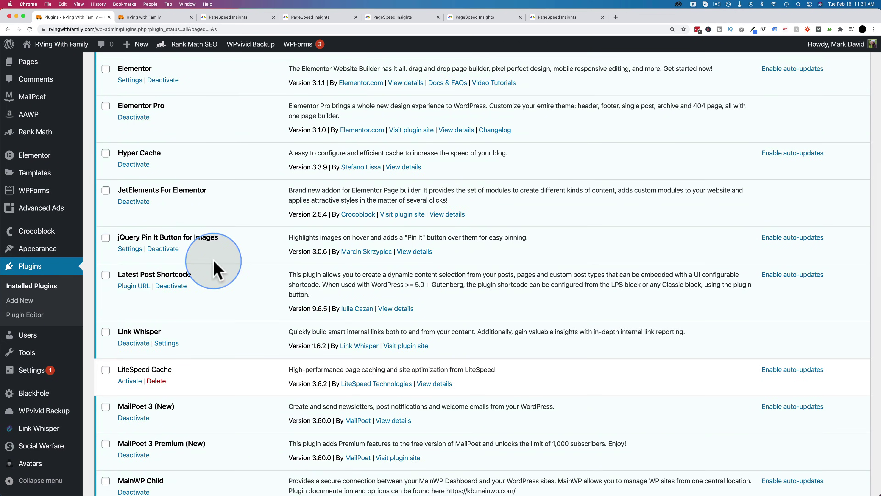
pyautogui.click(134, 165)
pyautogui.scroll(-3, 137, 208)
pyautogui.click(129, 236)
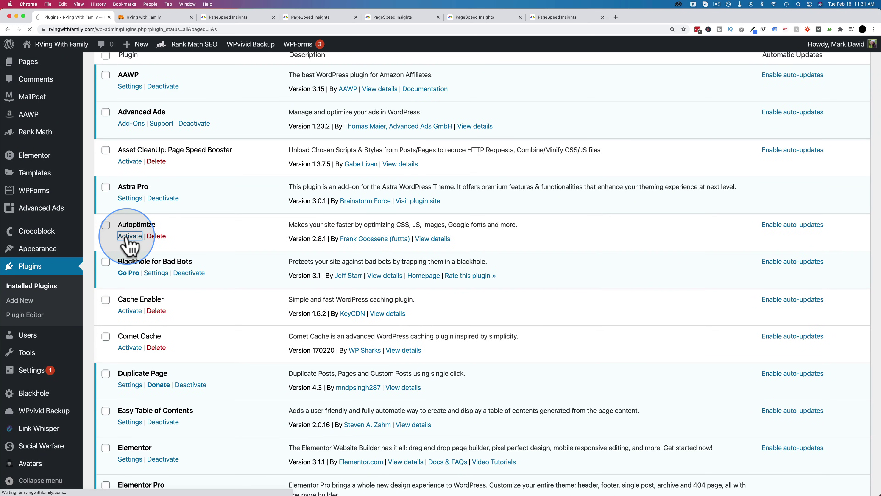
# Reload the RVing with Family homepage with Autoptimize active and scroll through it
pyautogui.click(170, 17)
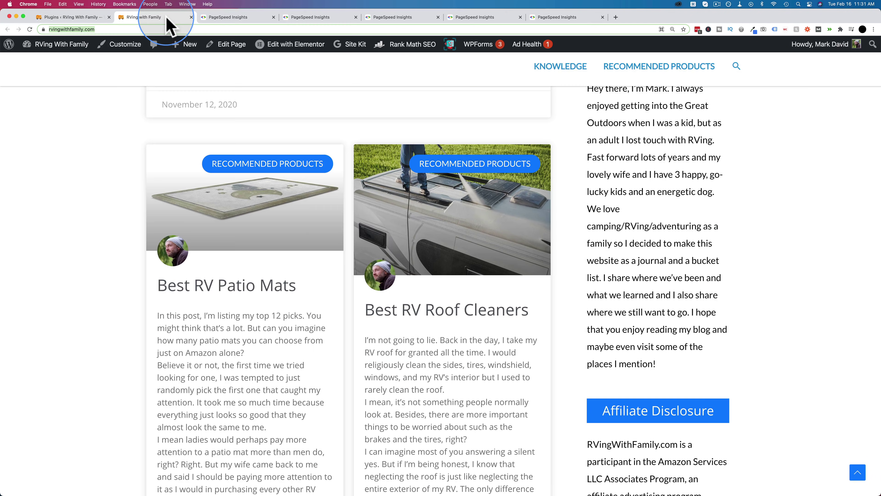
pyautogui.press('Return')
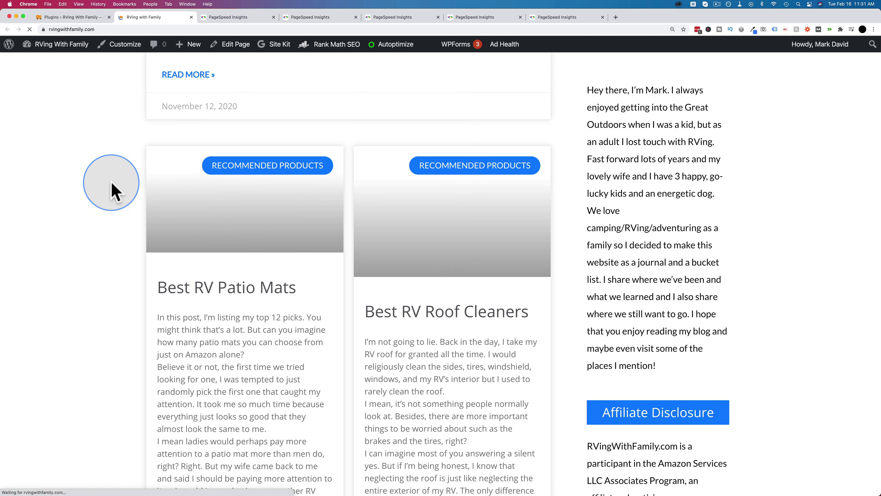
pyautogui.scroll(-9, 115, 191)
pyautogui.scroll(10, 112, 190)
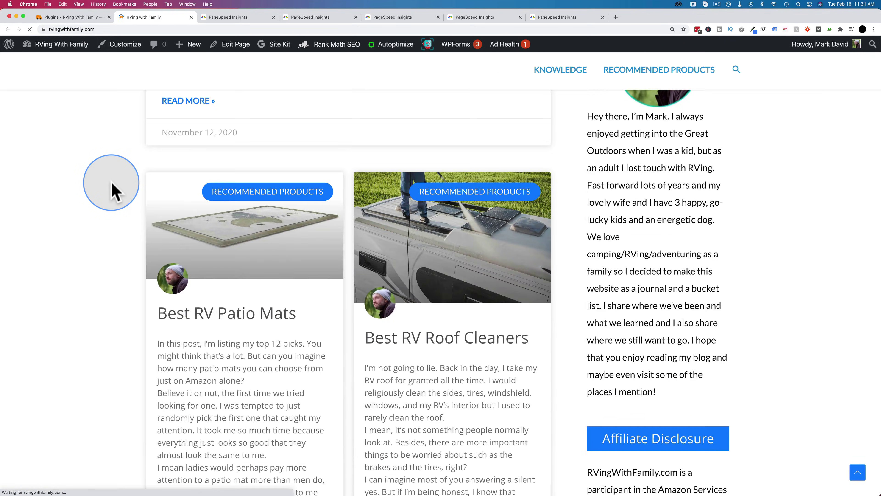
pyautogui.scroll(-4, 108, 139)
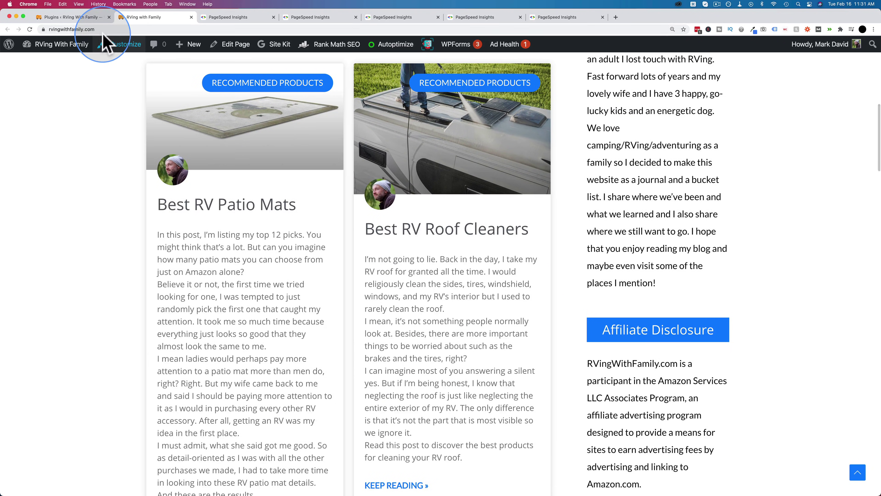
# Analyse rvingwithfamily.com in a fresh PageSpeed Insights page, getting a mobile score of 38
pyautogui.click(578, 18)
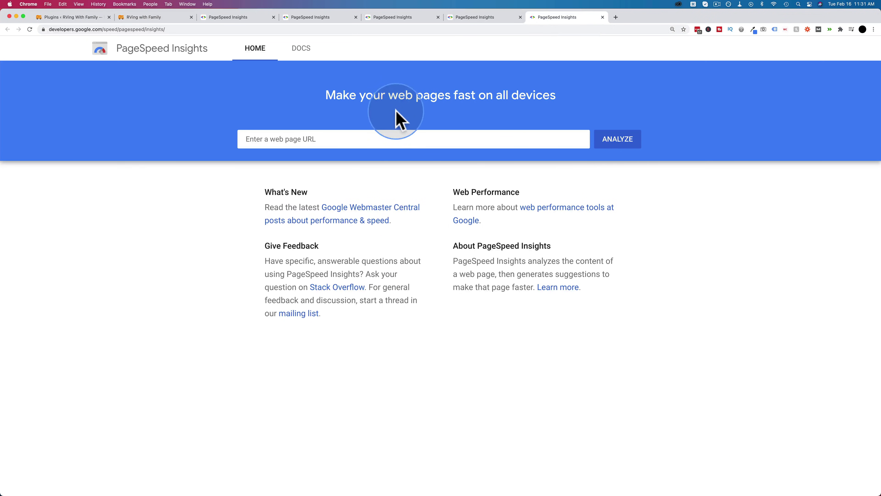
pyautogui.click(388, 139)
pyautogui.press('super+v')
pyautogui.click(624, 141)
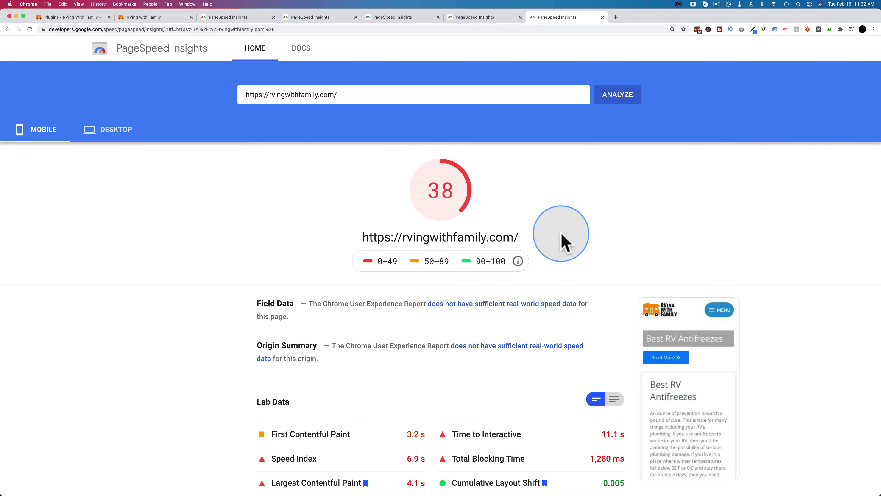
pyautogui.scroll(-2, 561, 233)
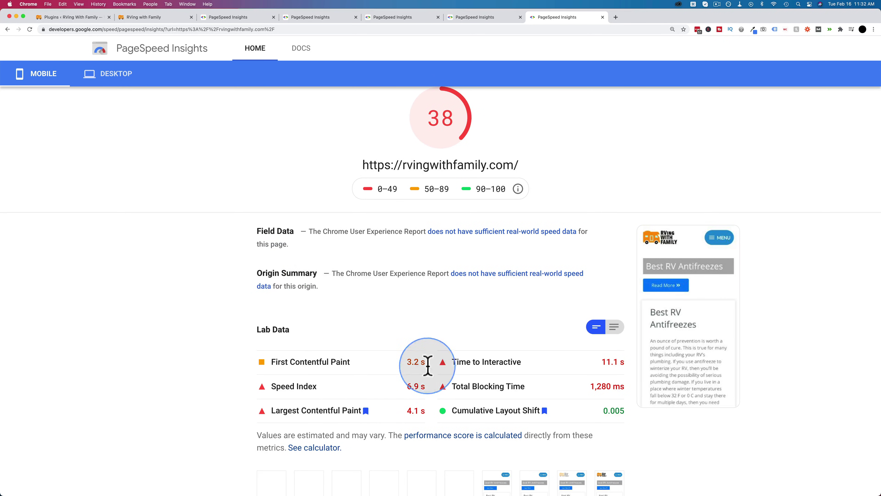
pyautogui.scroll(1, 240, 300)
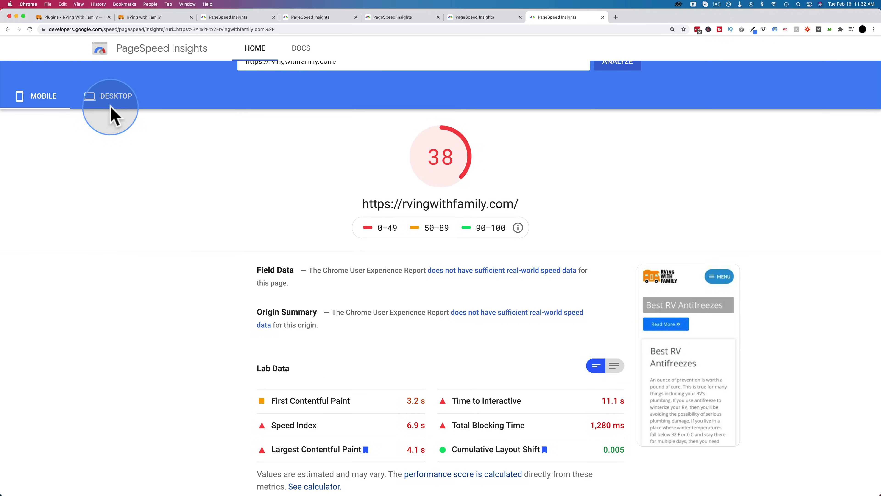
# Show the desktop report: score 84 with a 0.9 s First Contentful Paint
pyautogui.click(110, 107)
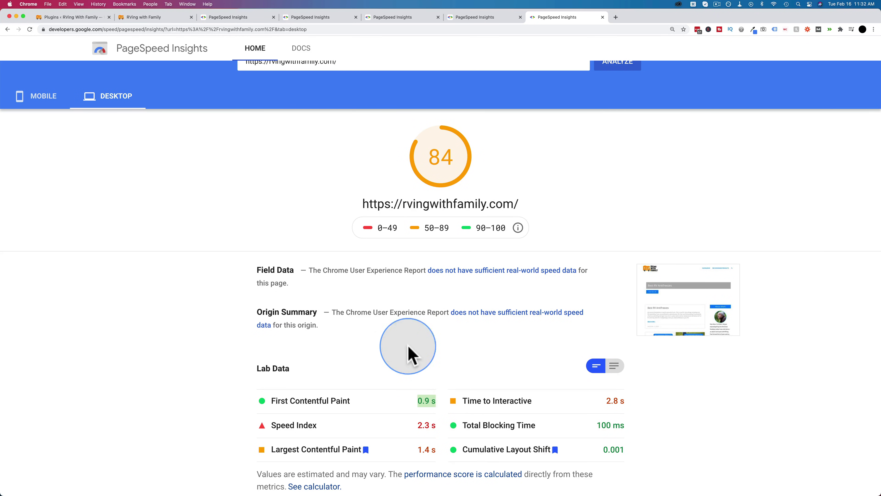
pyautogui.scroll(-1, 402, 330)
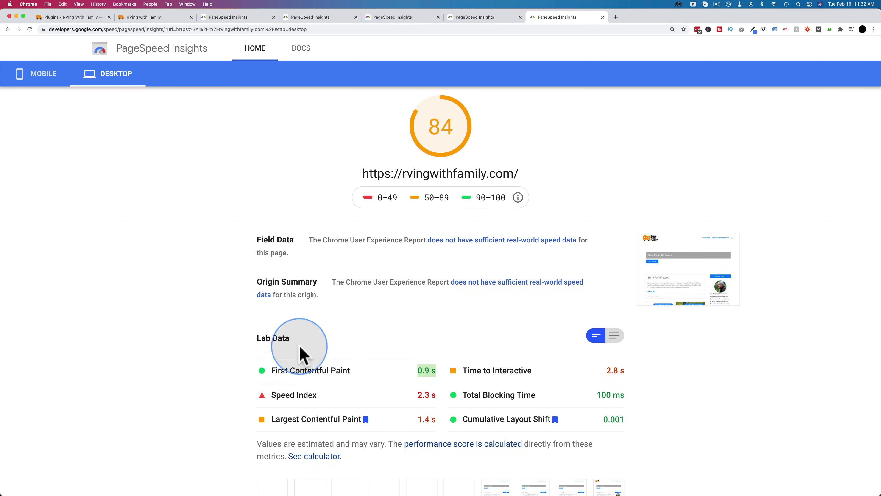
pyautogui.scroll(2, 432, 271)
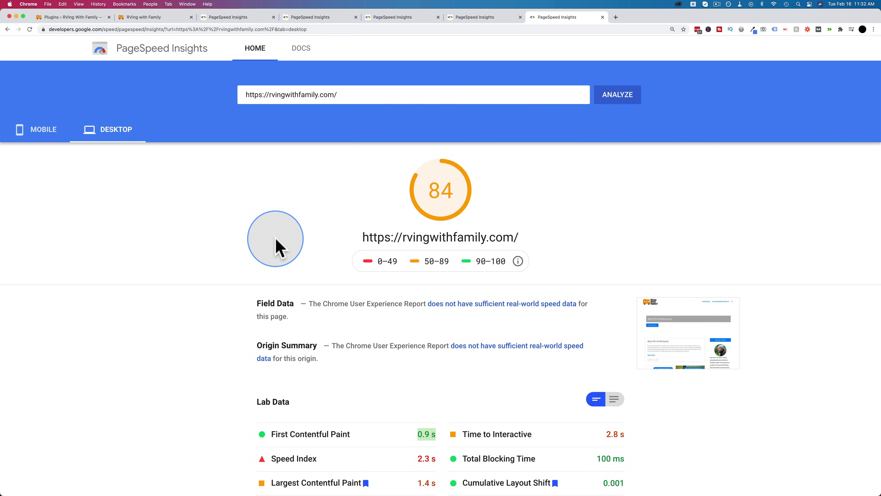
# On the Plugins page, deactivate Autoptimize and activate LiteSpeed Cache
pyautogui.click(80, 18)
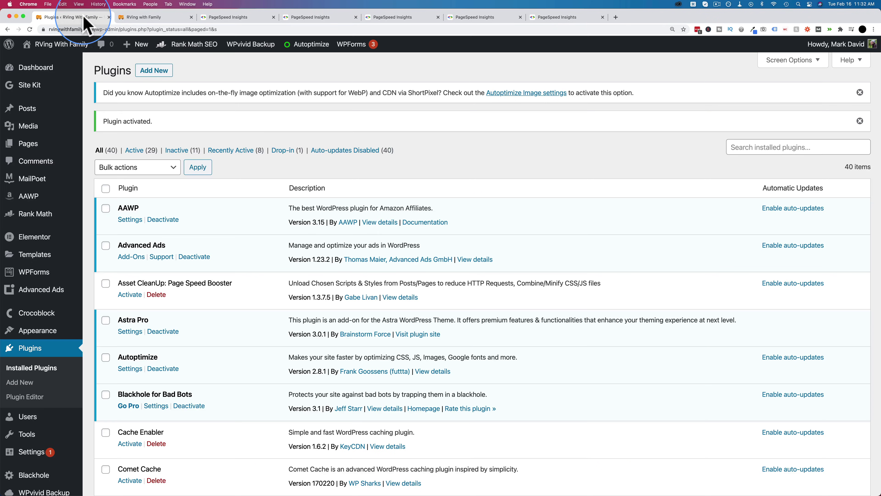
pyautogui.scroll(-3, 154, 257)
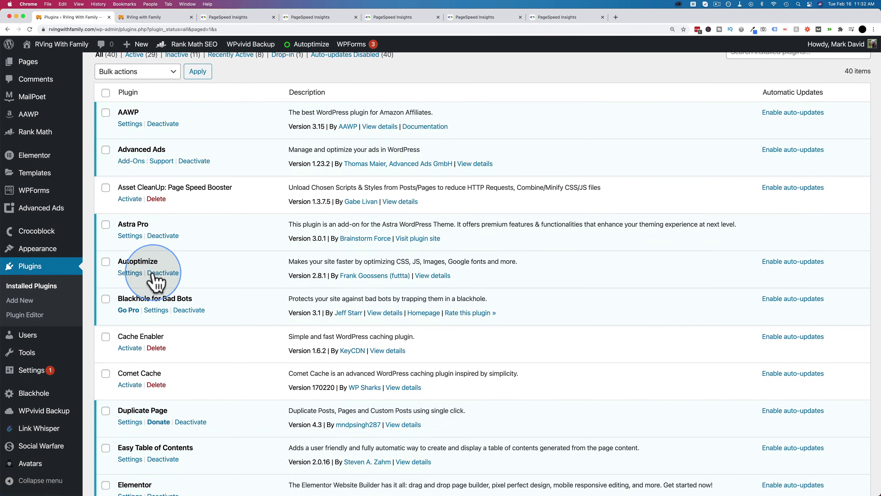
pyautogui.click(163, 273)
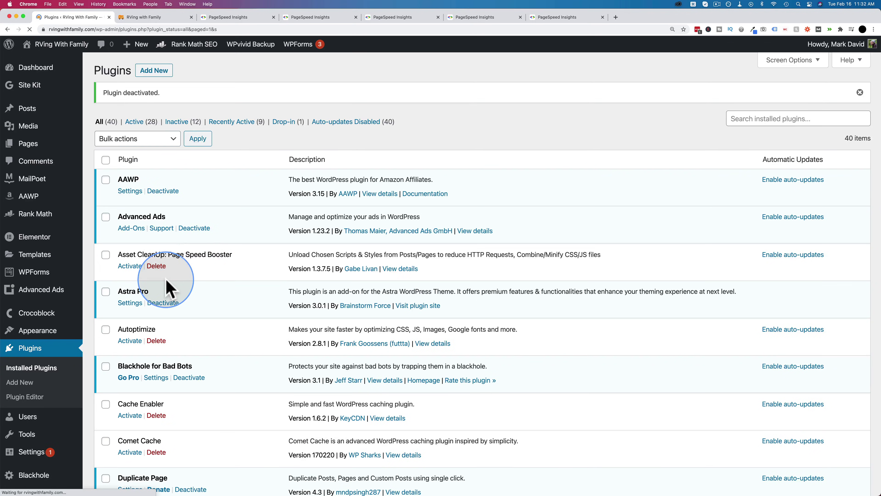
pyautogui.scroll(-12, 119, 283)
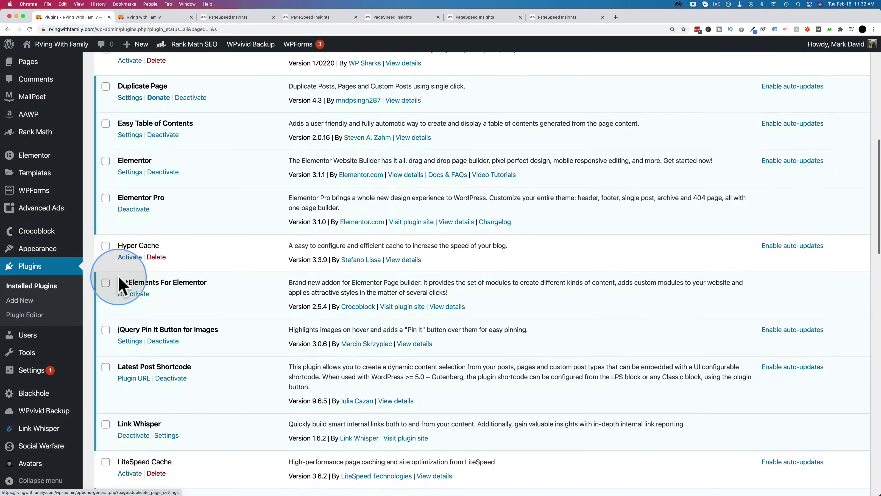
pyautogui.scroll(-3, 120, 283)
pyautogui.click(130, 265)
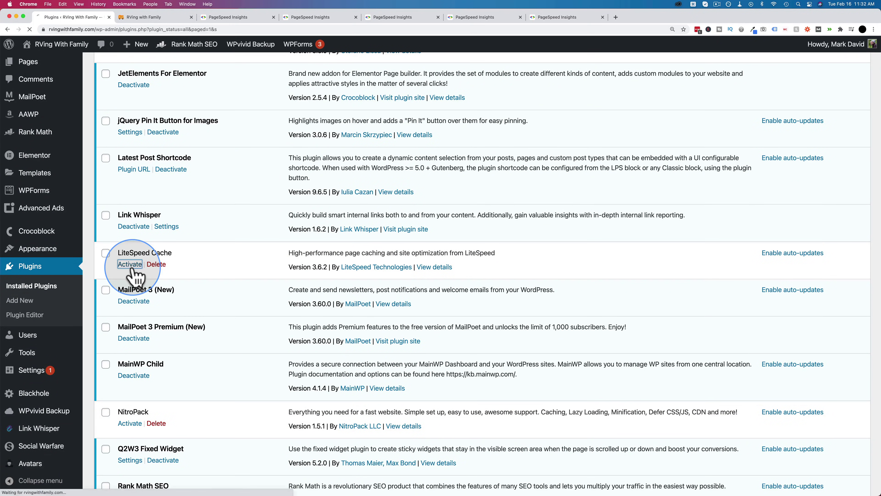
# Reload the live site's front page, then select the latest PageSpeed Insights page address
pyautogui.click(166, 18)
pyautogui.press('super+r')
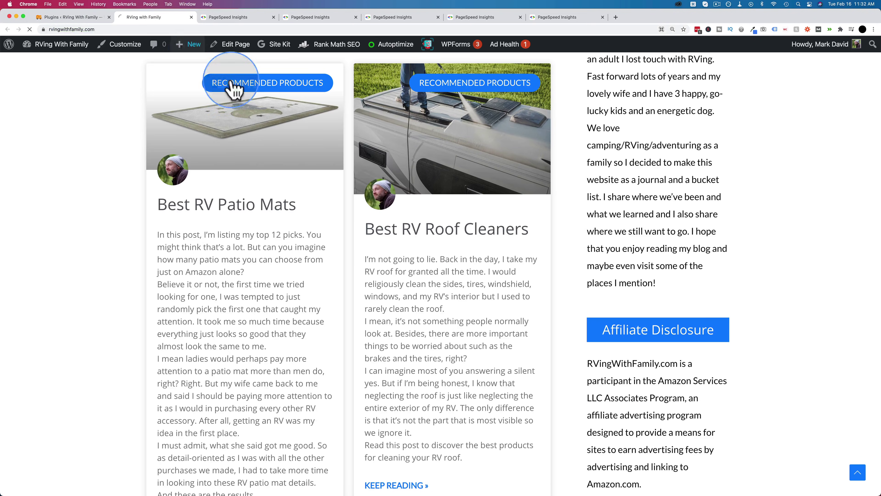
pyautogui.scroll(-10, 134, 185)
pyautogui.scroll(-3, 137, 186)
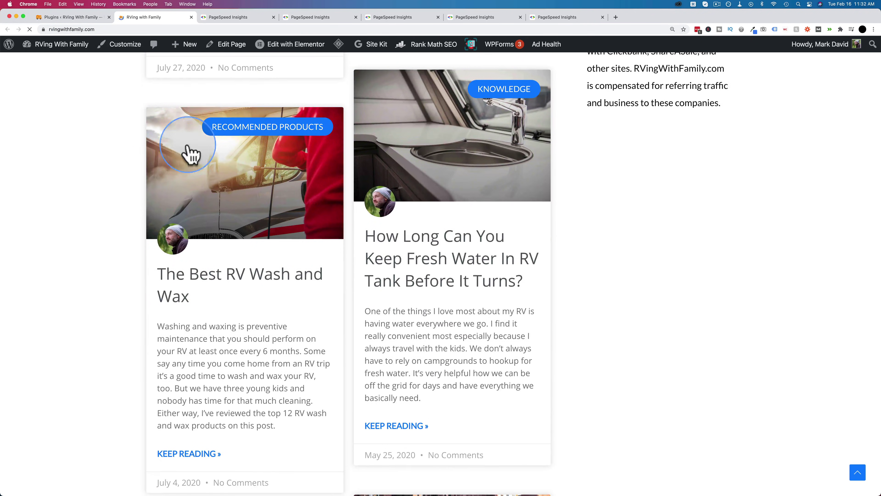
pyautogui.click(542, 19)
pyautogui.moveTo(166, 29); pyautogui.dragTo(35, 34)
# Open the PageSpeed Insights home page in a new browser tab
pyautogui.press('super+c')
pyautogui.press('super+t')
pyautogui.press('super+v')
pyautogui.press('Return')
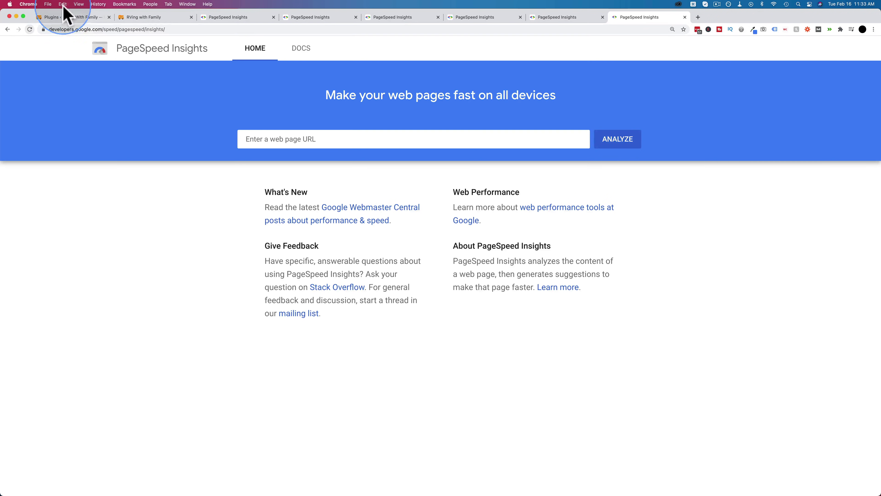
# Analyse rvingwithfamily.com with LiteSpeed Cache active, getting a mobile score of 64
pyautogui.click(143, 18)
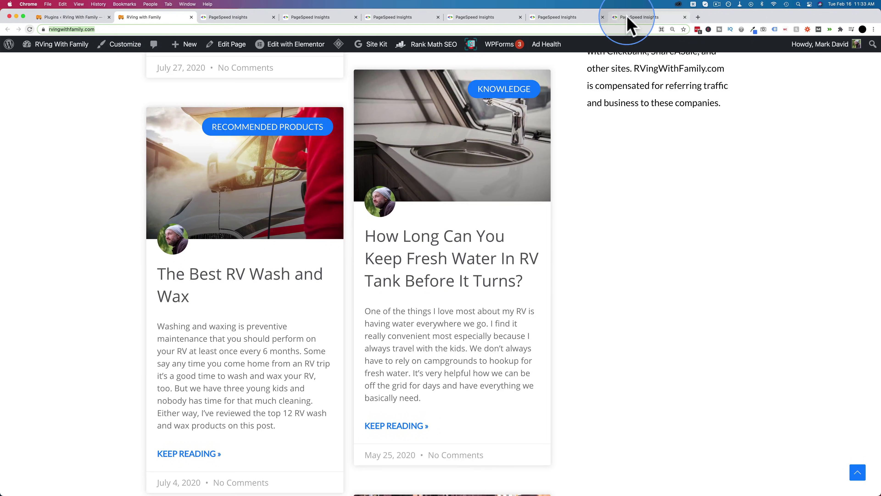
pyautogui.click(634, 18)
pyautogui.click(543, 138)
pyautogui.press('super+v')
pyautogui.click(622, 143)
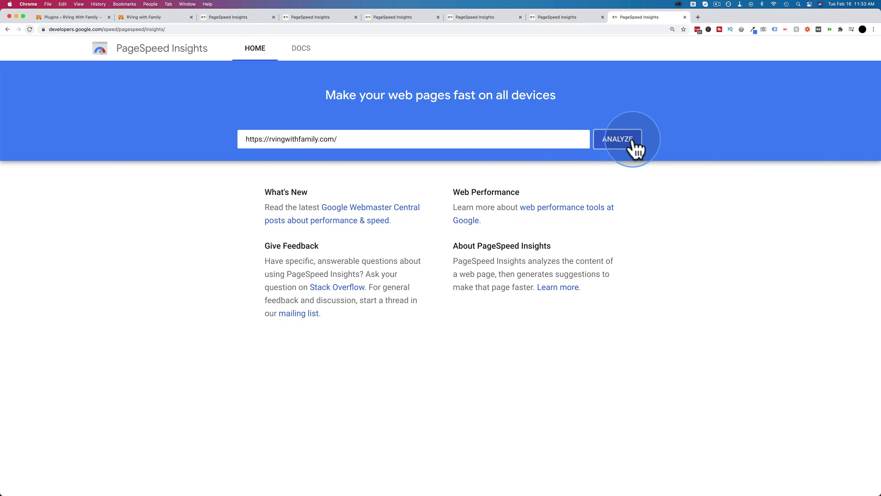
pyautogui.scroll(-1, 591, 250)
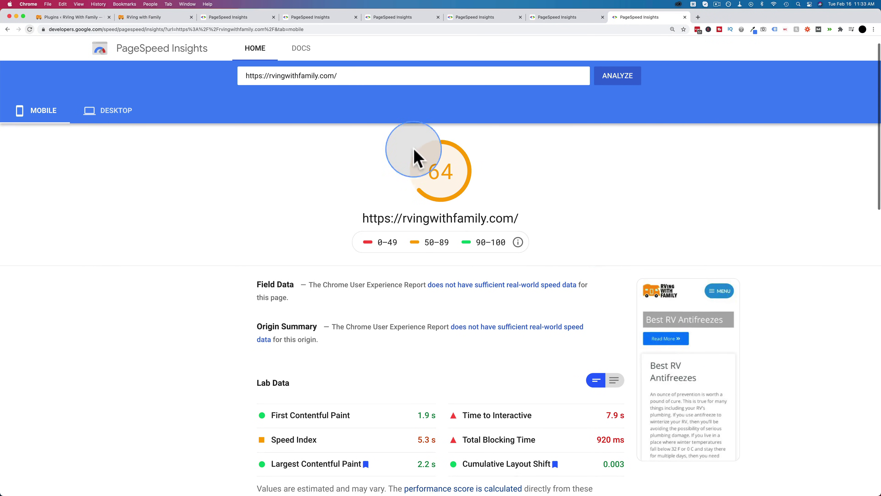
pyautogui.scroll(-4, 424, 404)
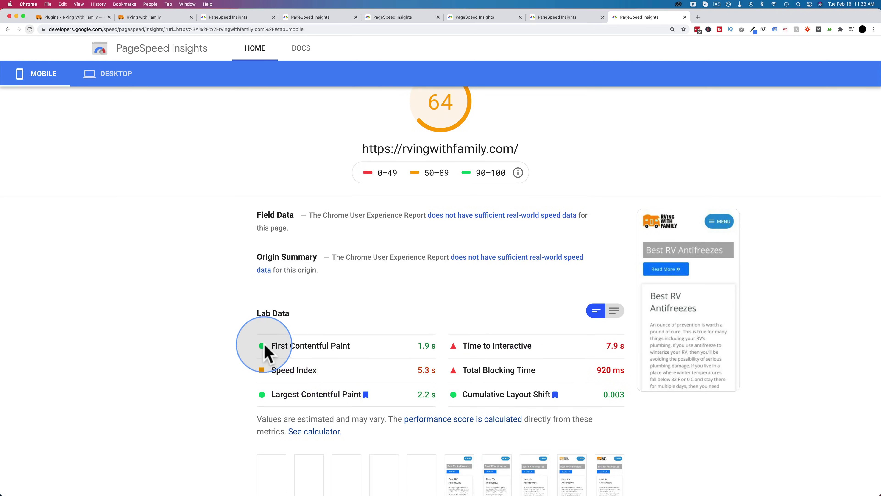
pyautogui.scroll(-3, 440, 361)
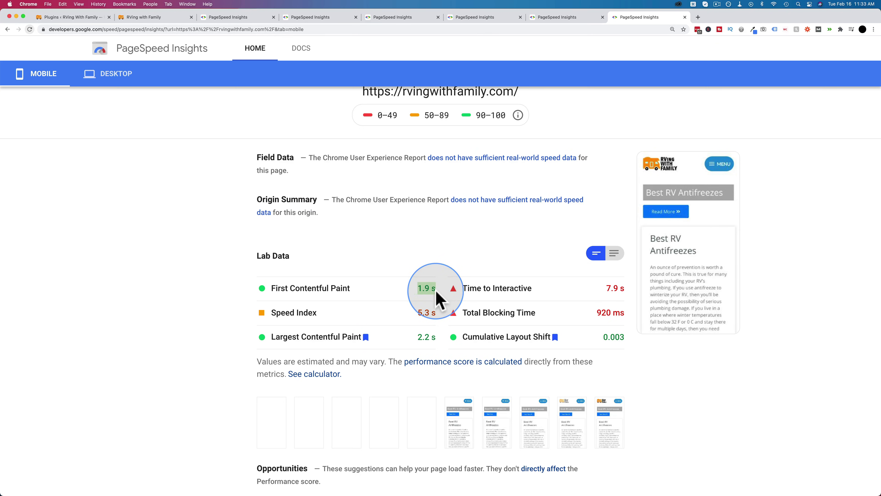
# Show the desktop report scoring 92 and highlight its First Contentful Paint time
pyautogui.click(115, 79)
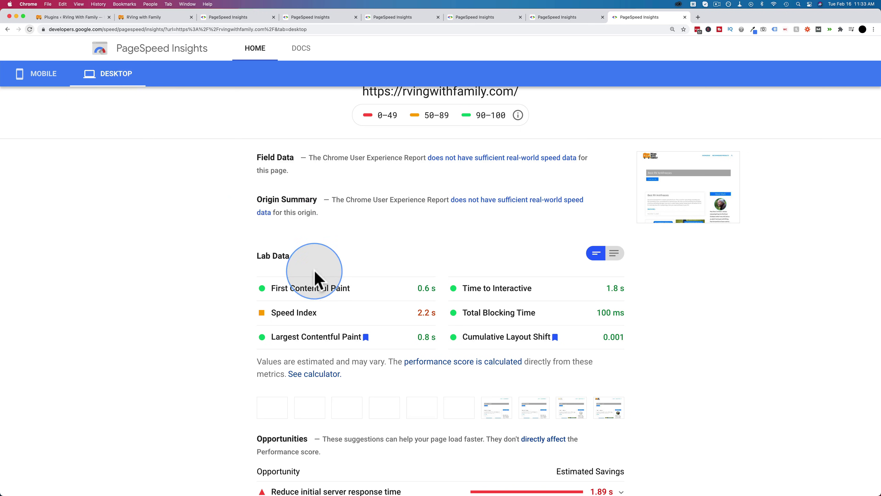
pyautogui.scroll(2, 335, 235)
pyautogui.scroll(-2, 360, 258)
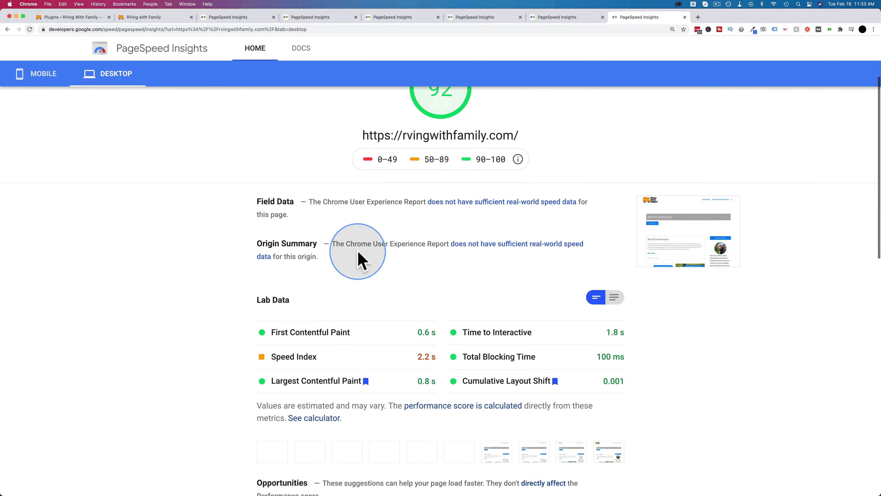
pyautogui.moveTo(422, 309); pyautogui.dragTo(438, 309)
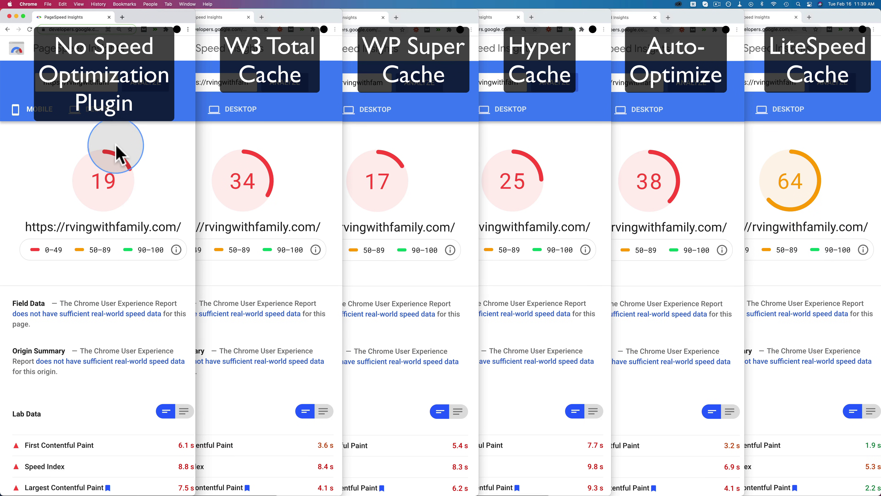
# Show desktop results and bring the Hyper Cache, Autoptimize and LiteSpeed Cache reports forward
pyautogui.click(102, 117)
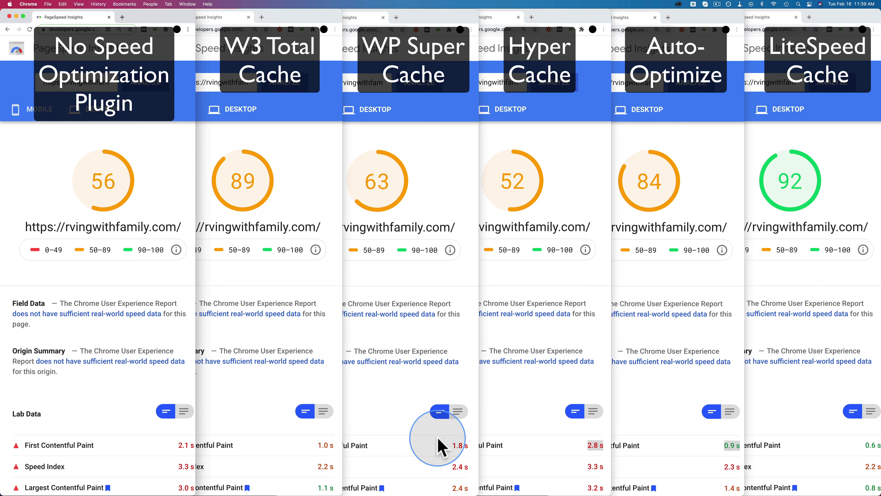
pyautogui.click(544, 436)
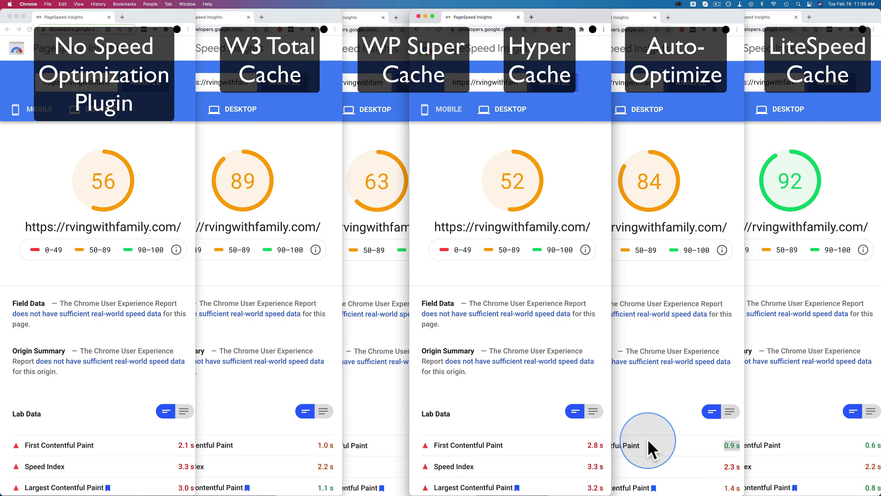
pyautogui.click(648, 447)
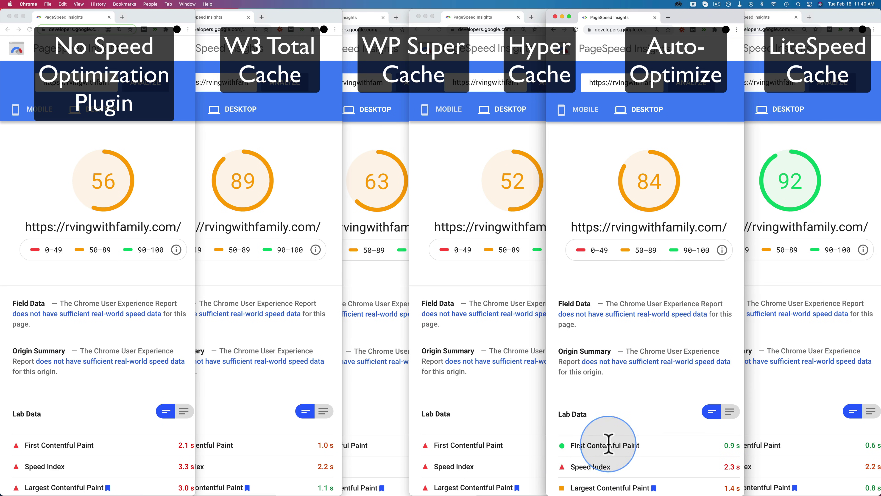
pyautogui.click(799, 421)
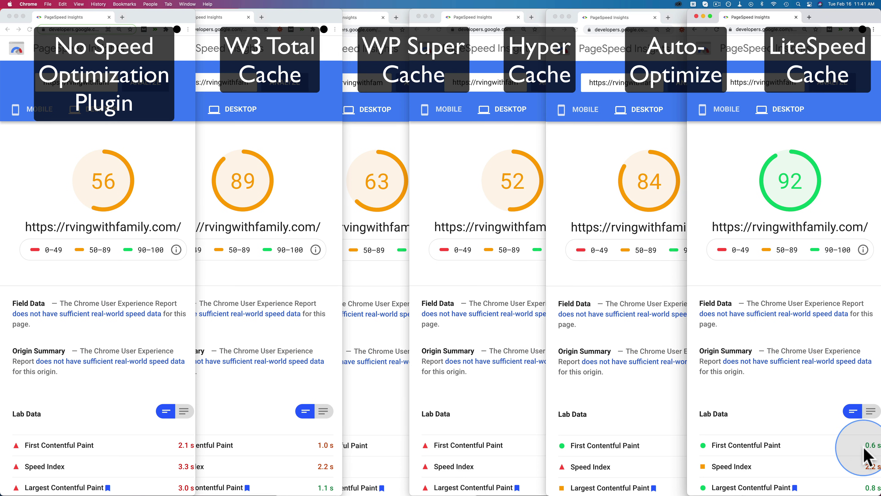
# Show the LiteSpeed Cache mobile results: 64 with a 1.9 s First Contentful Paint
pyautogui.click(726, 109)
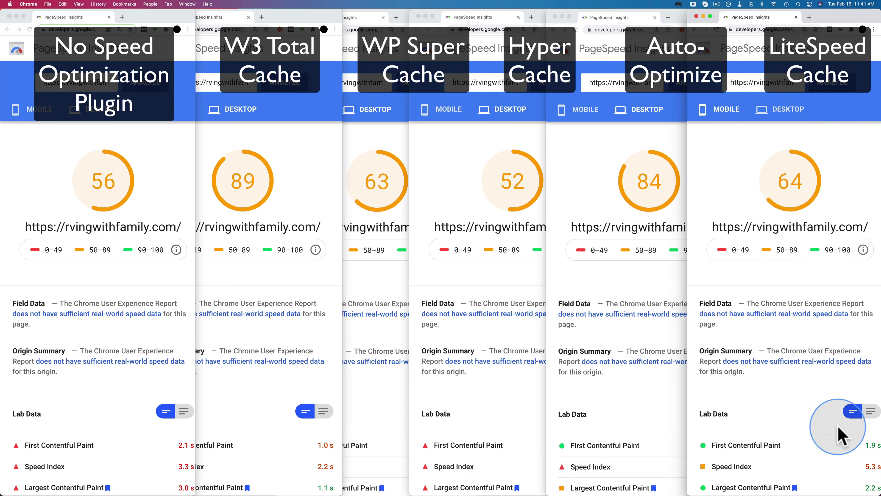